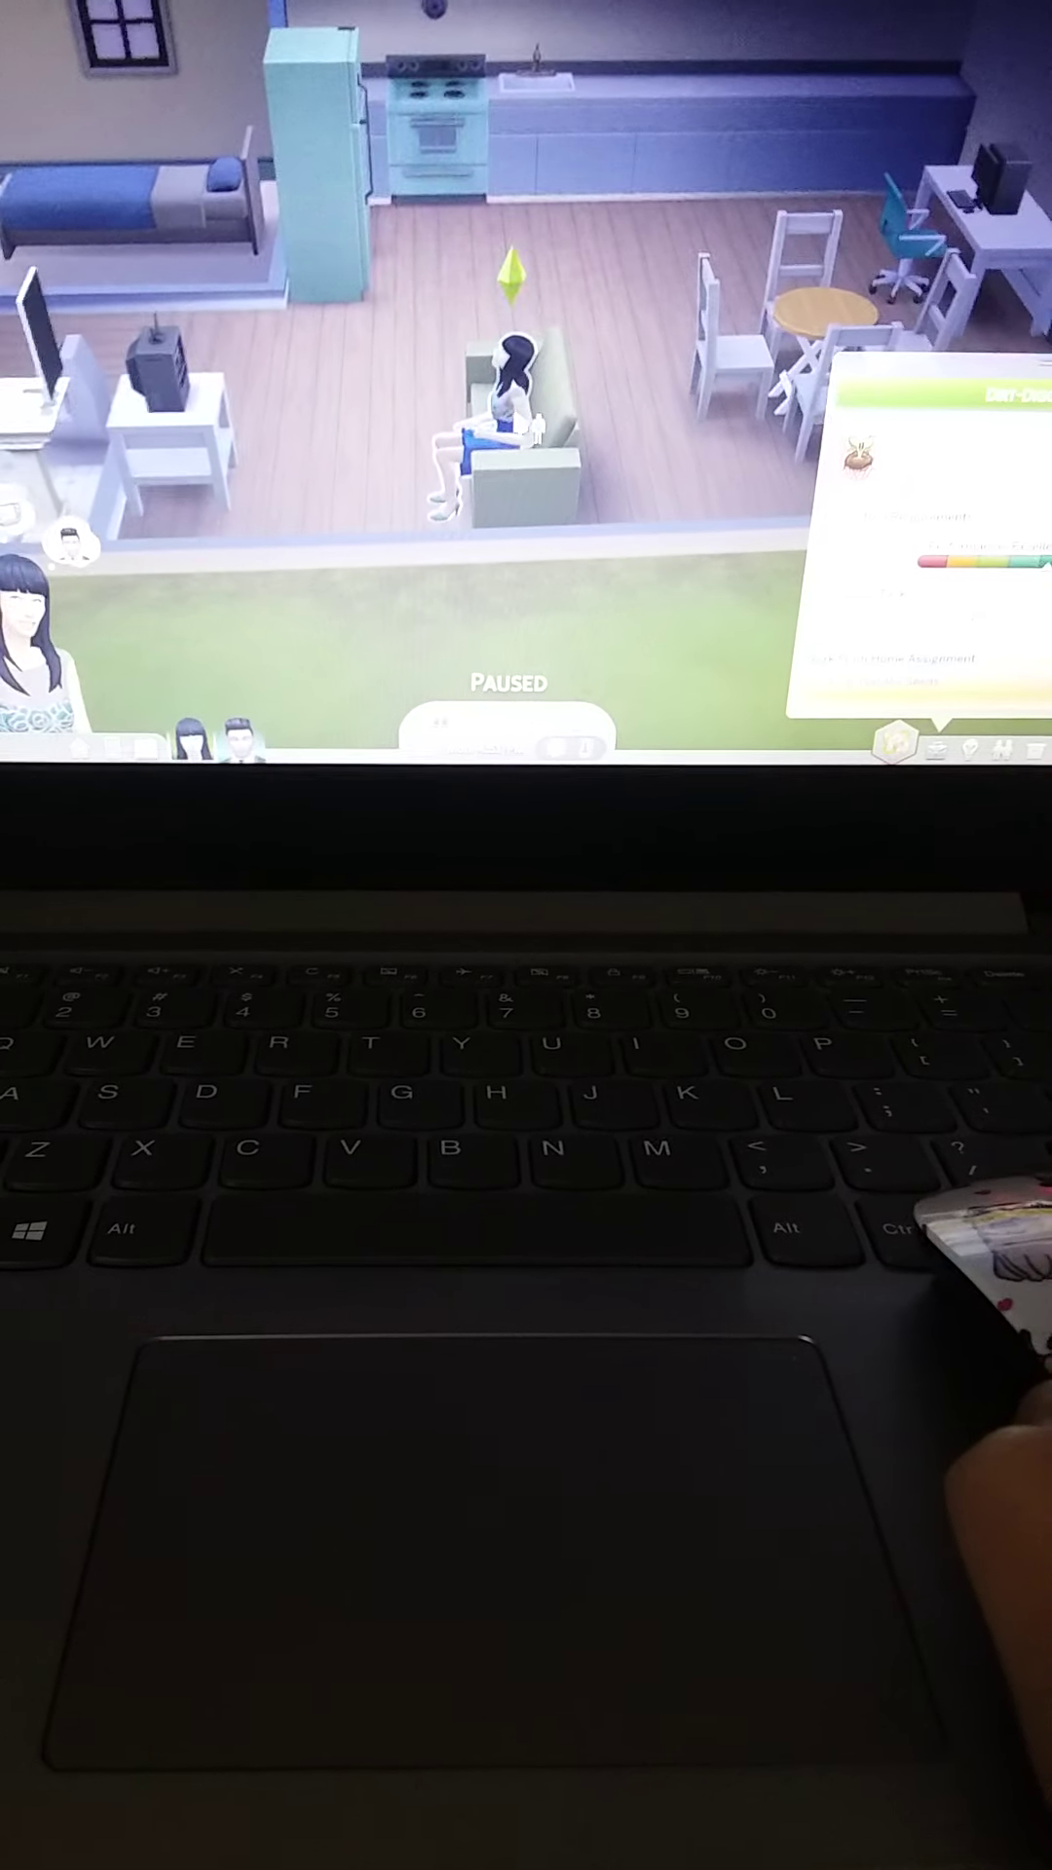
- Switch between the male and seated female Sims, then enter Build Mode with F2
key("space")
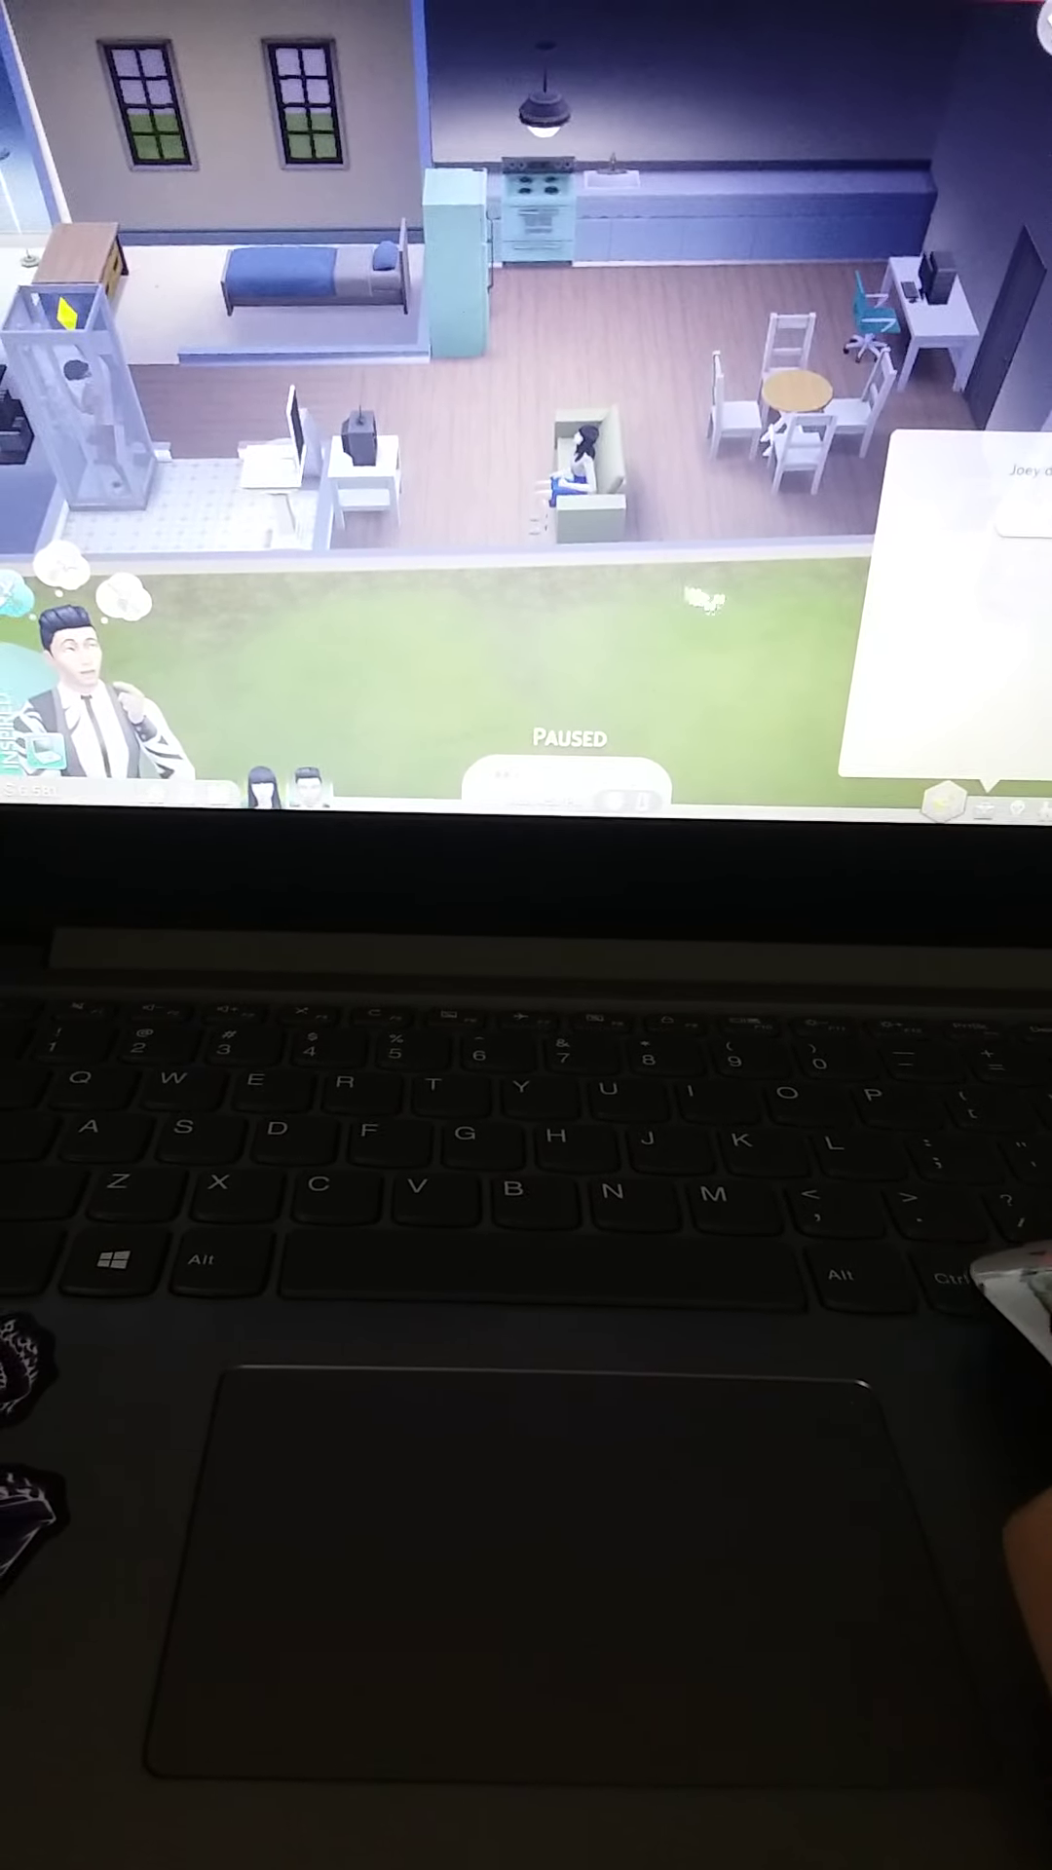
key("space")
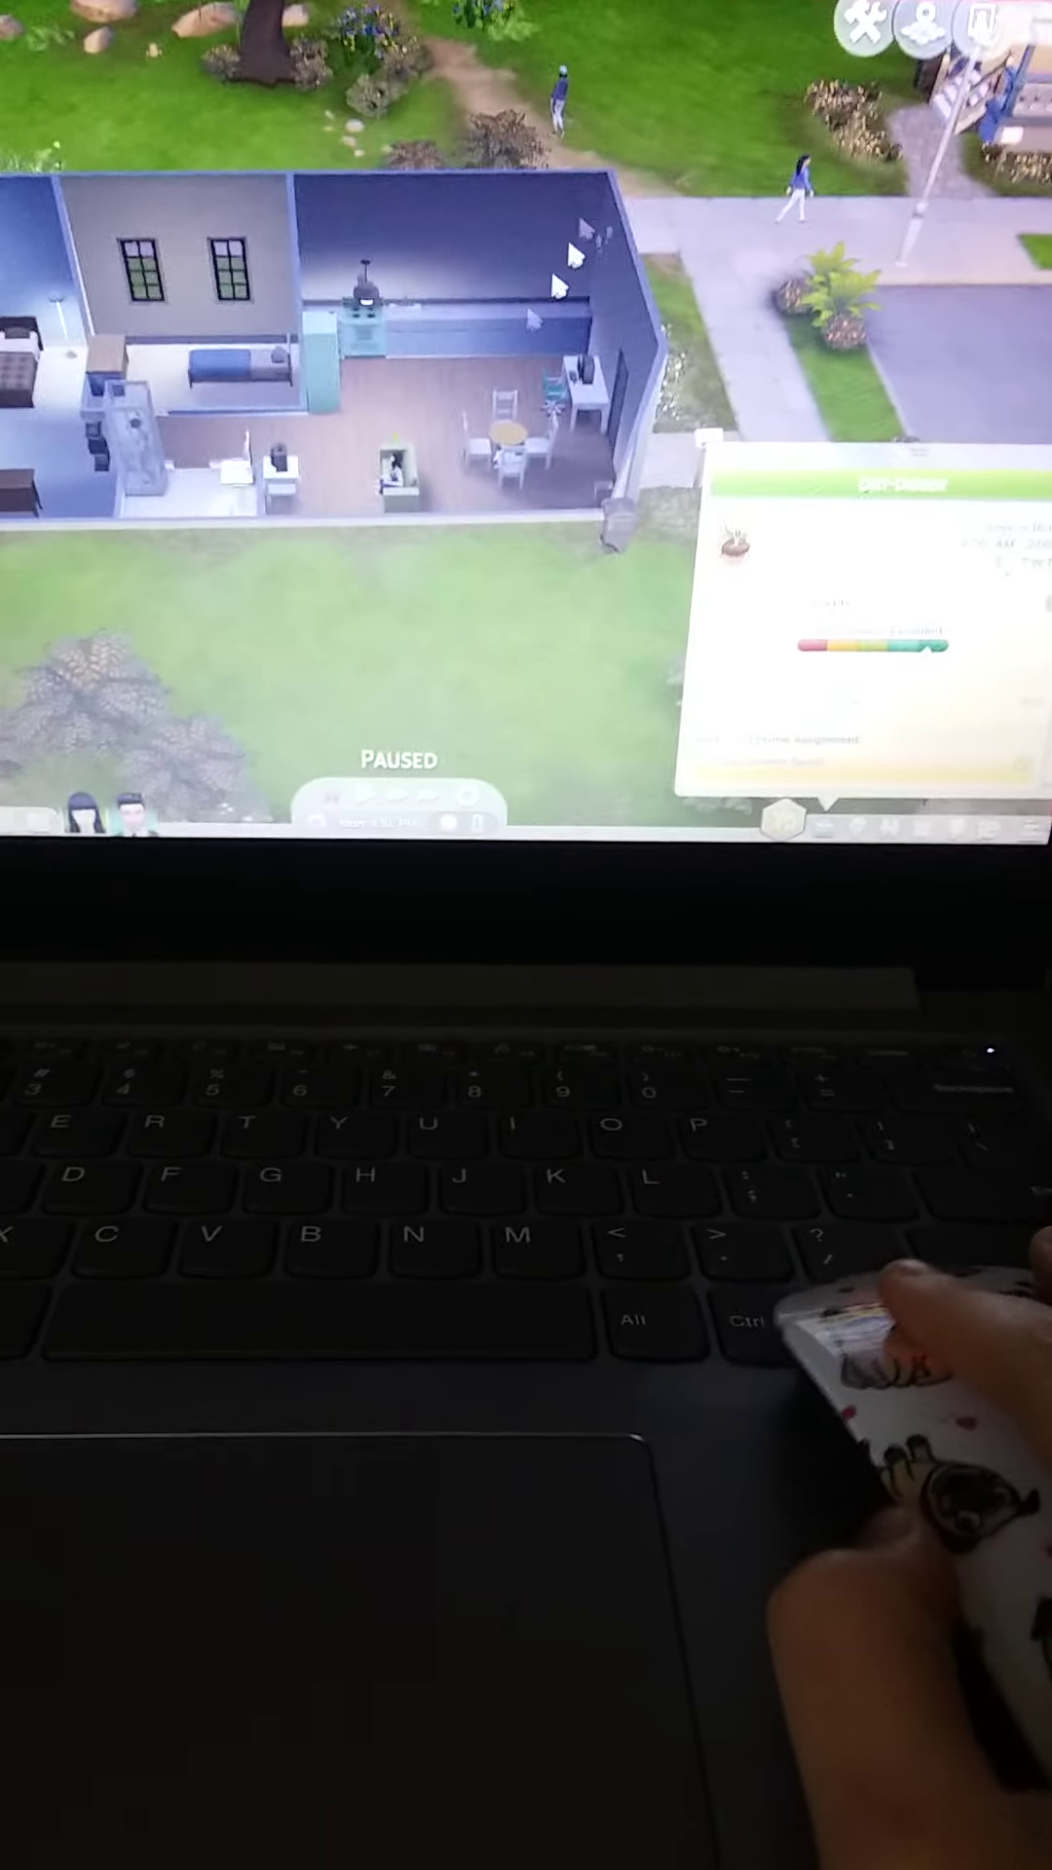
scroll(323, 547, "down", 3)
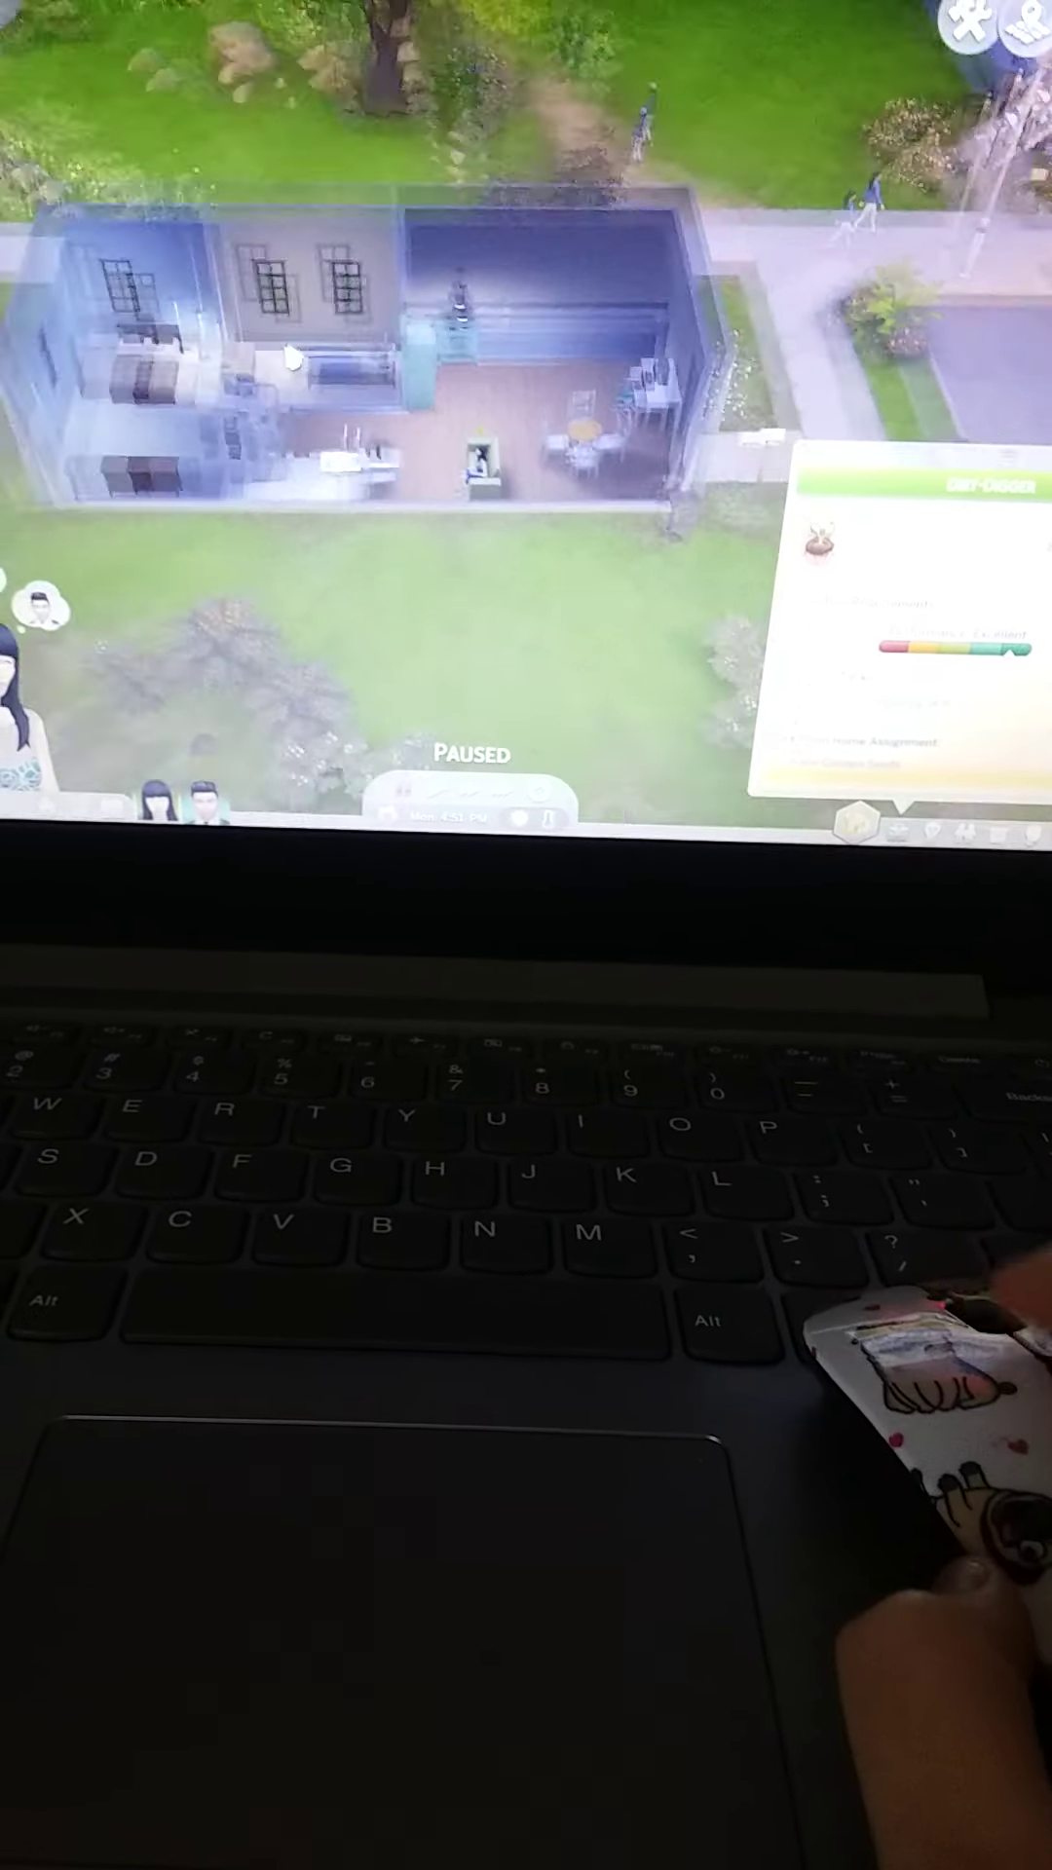
scroll(323, 548, "up", 3)
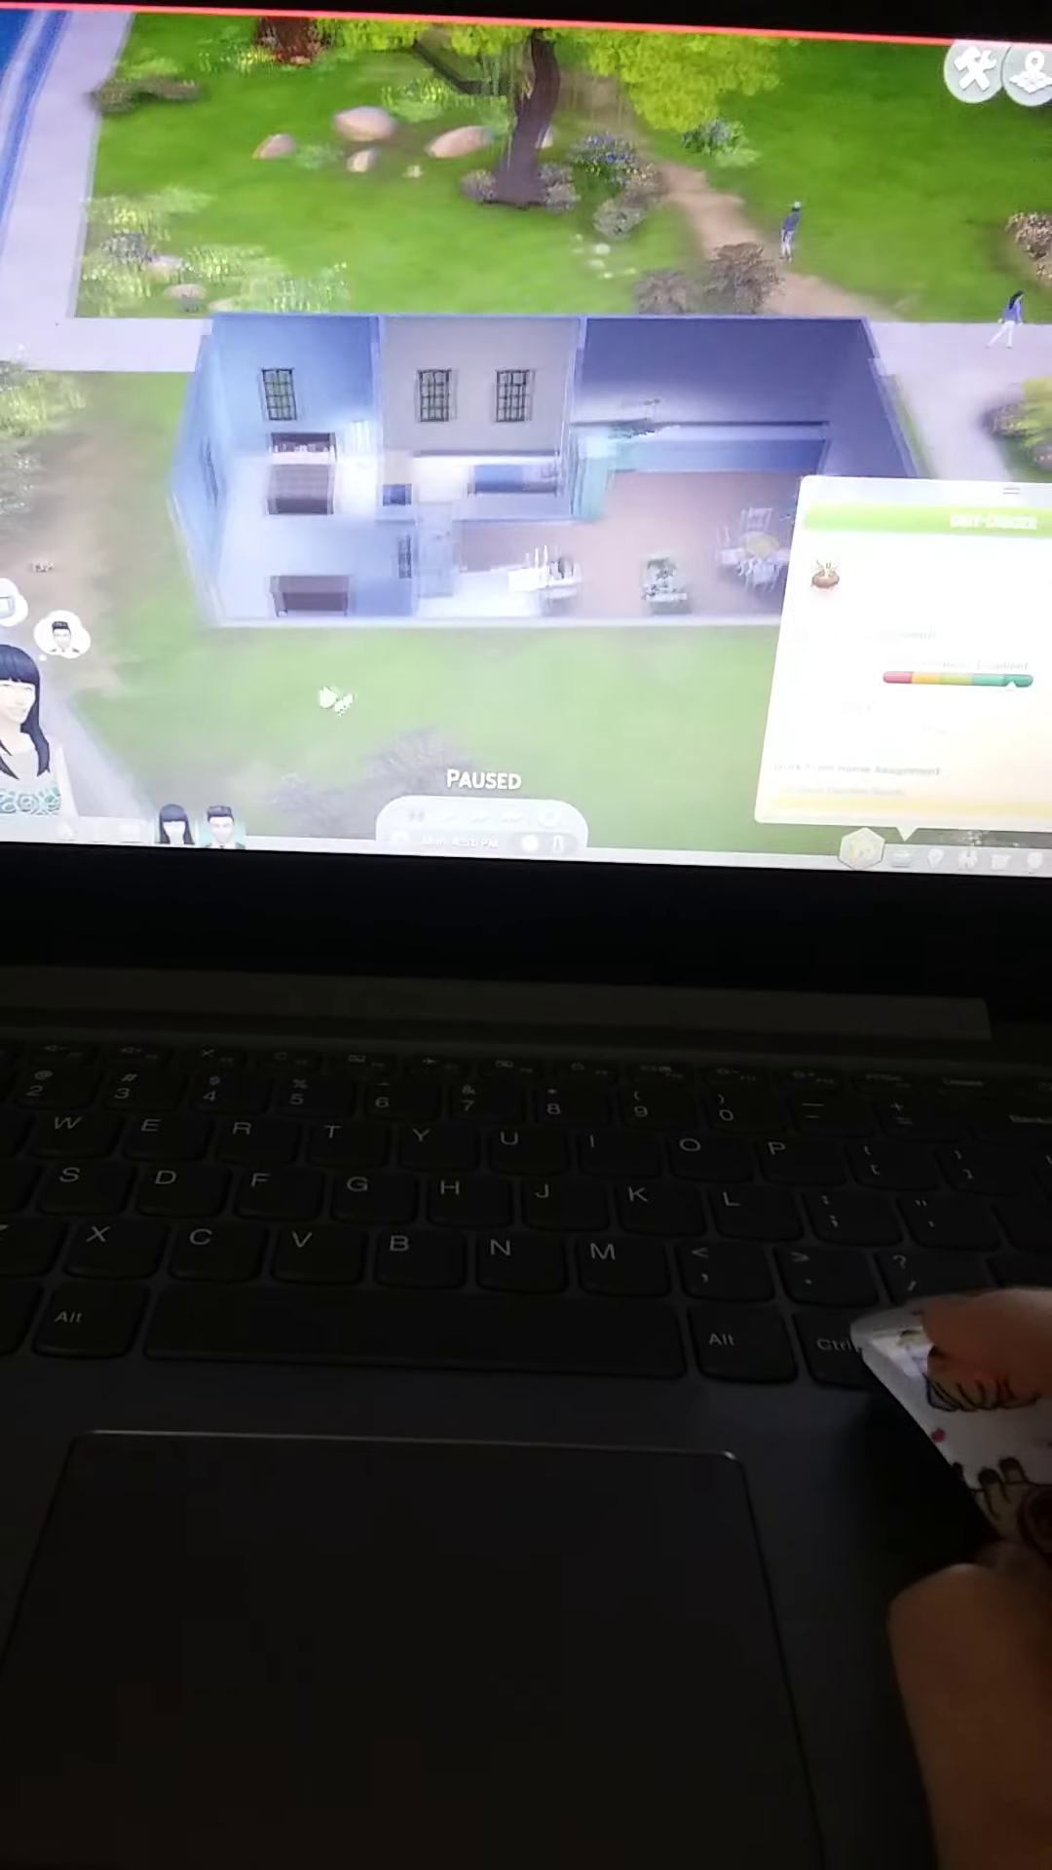
scroll(333, 700, "up", 3)
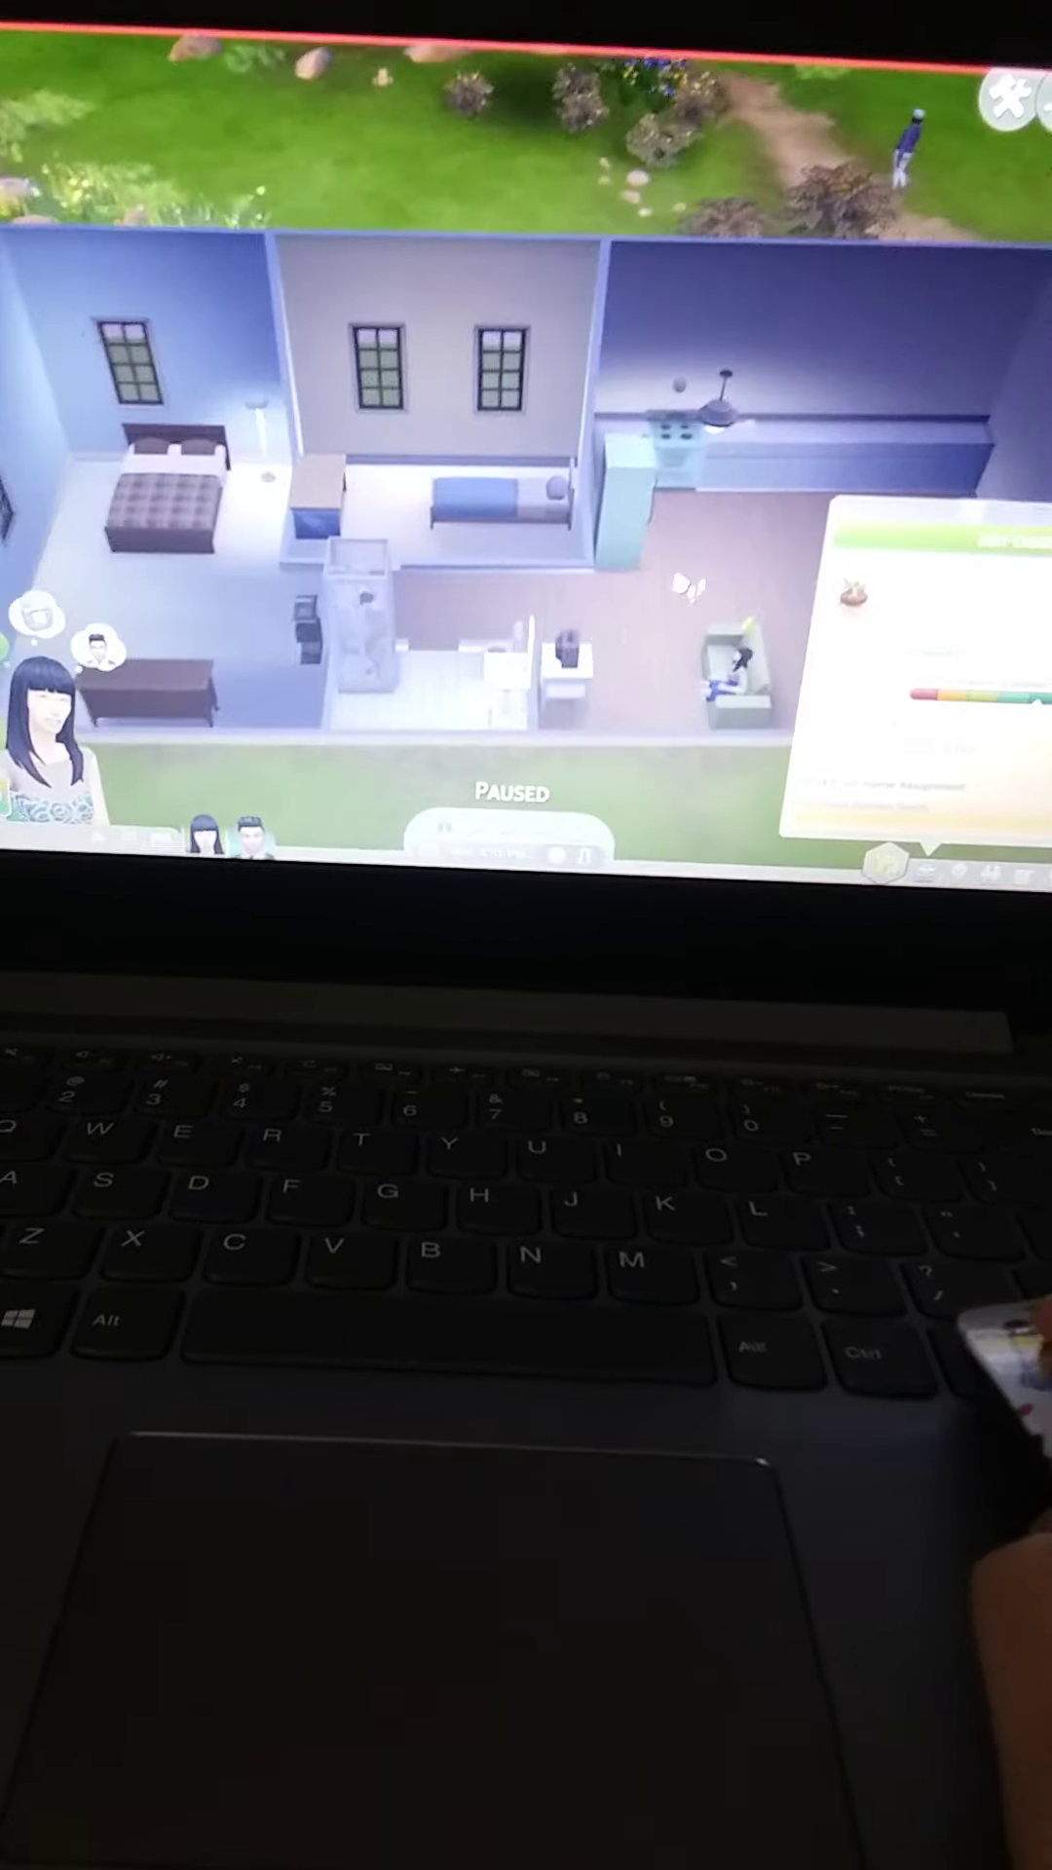
key("F2")
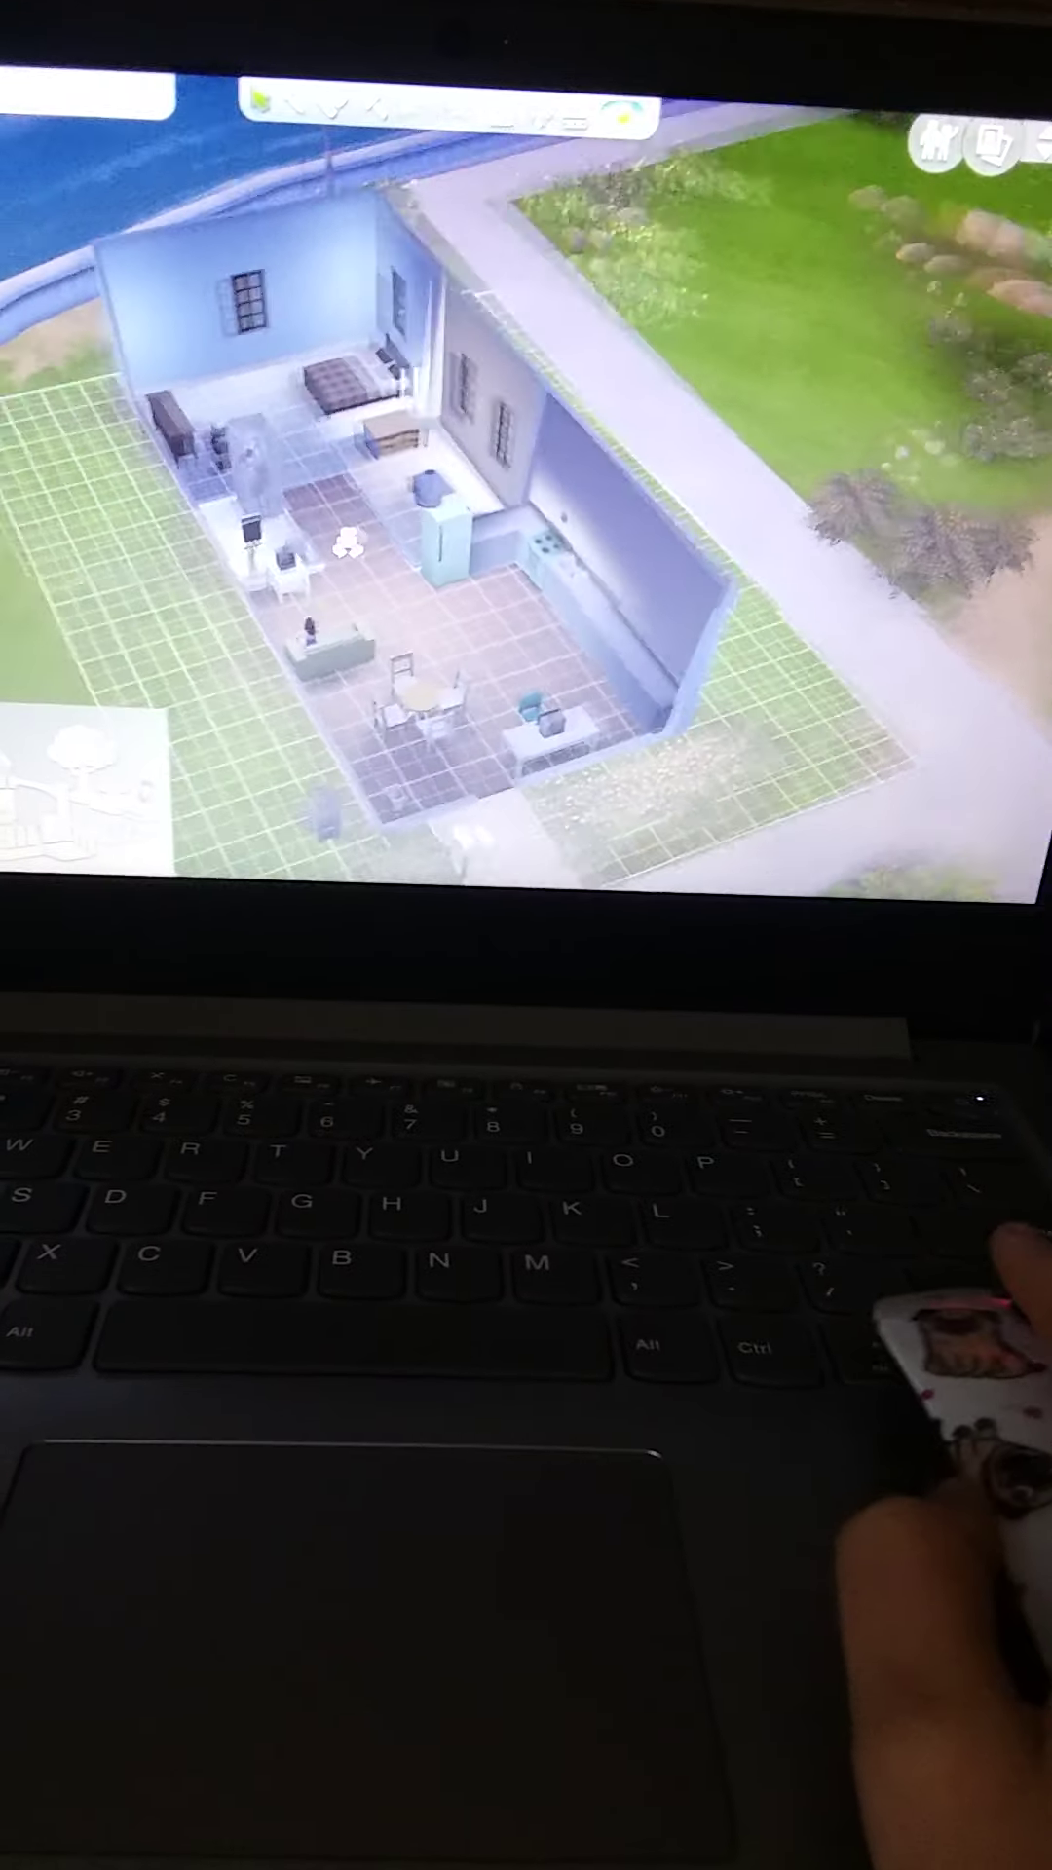
- Bring up the wall tools and paint colours, toggling walls cutaway then back to full height
left_click_drag(526, 512, 439, 511)
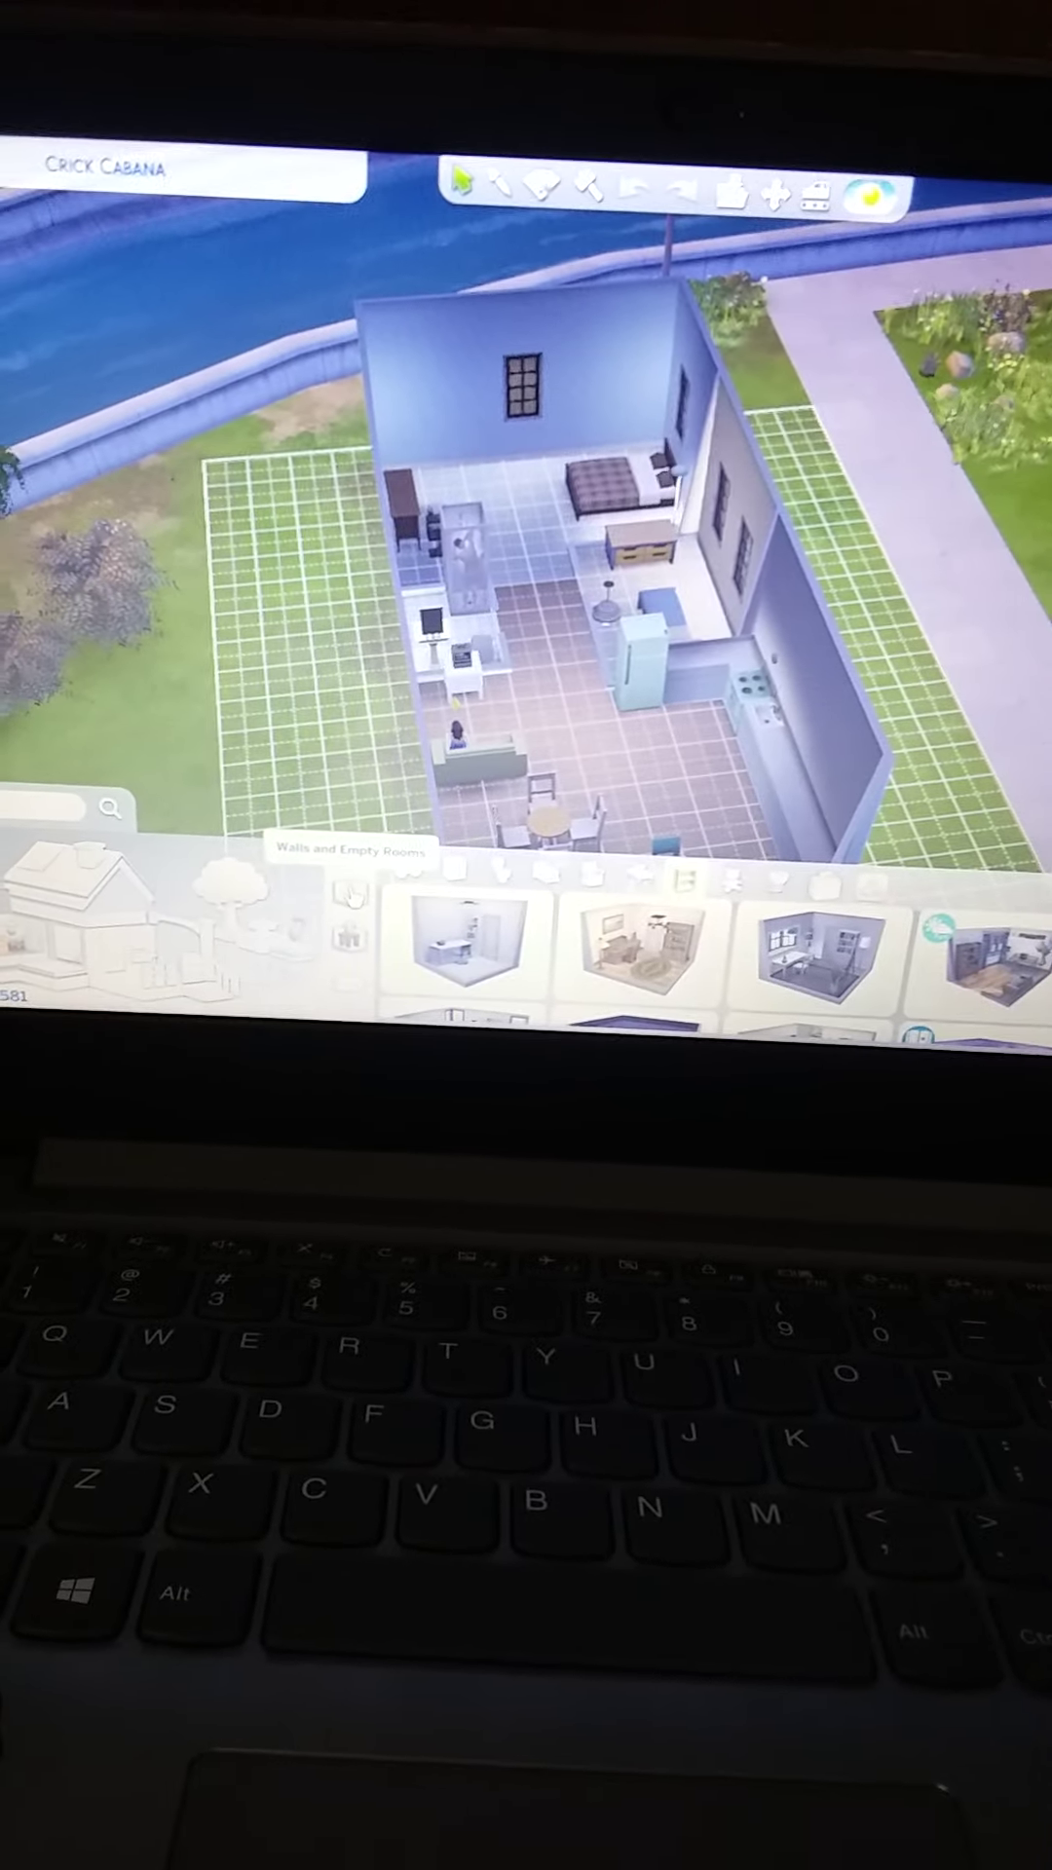
left_click(352, 895)
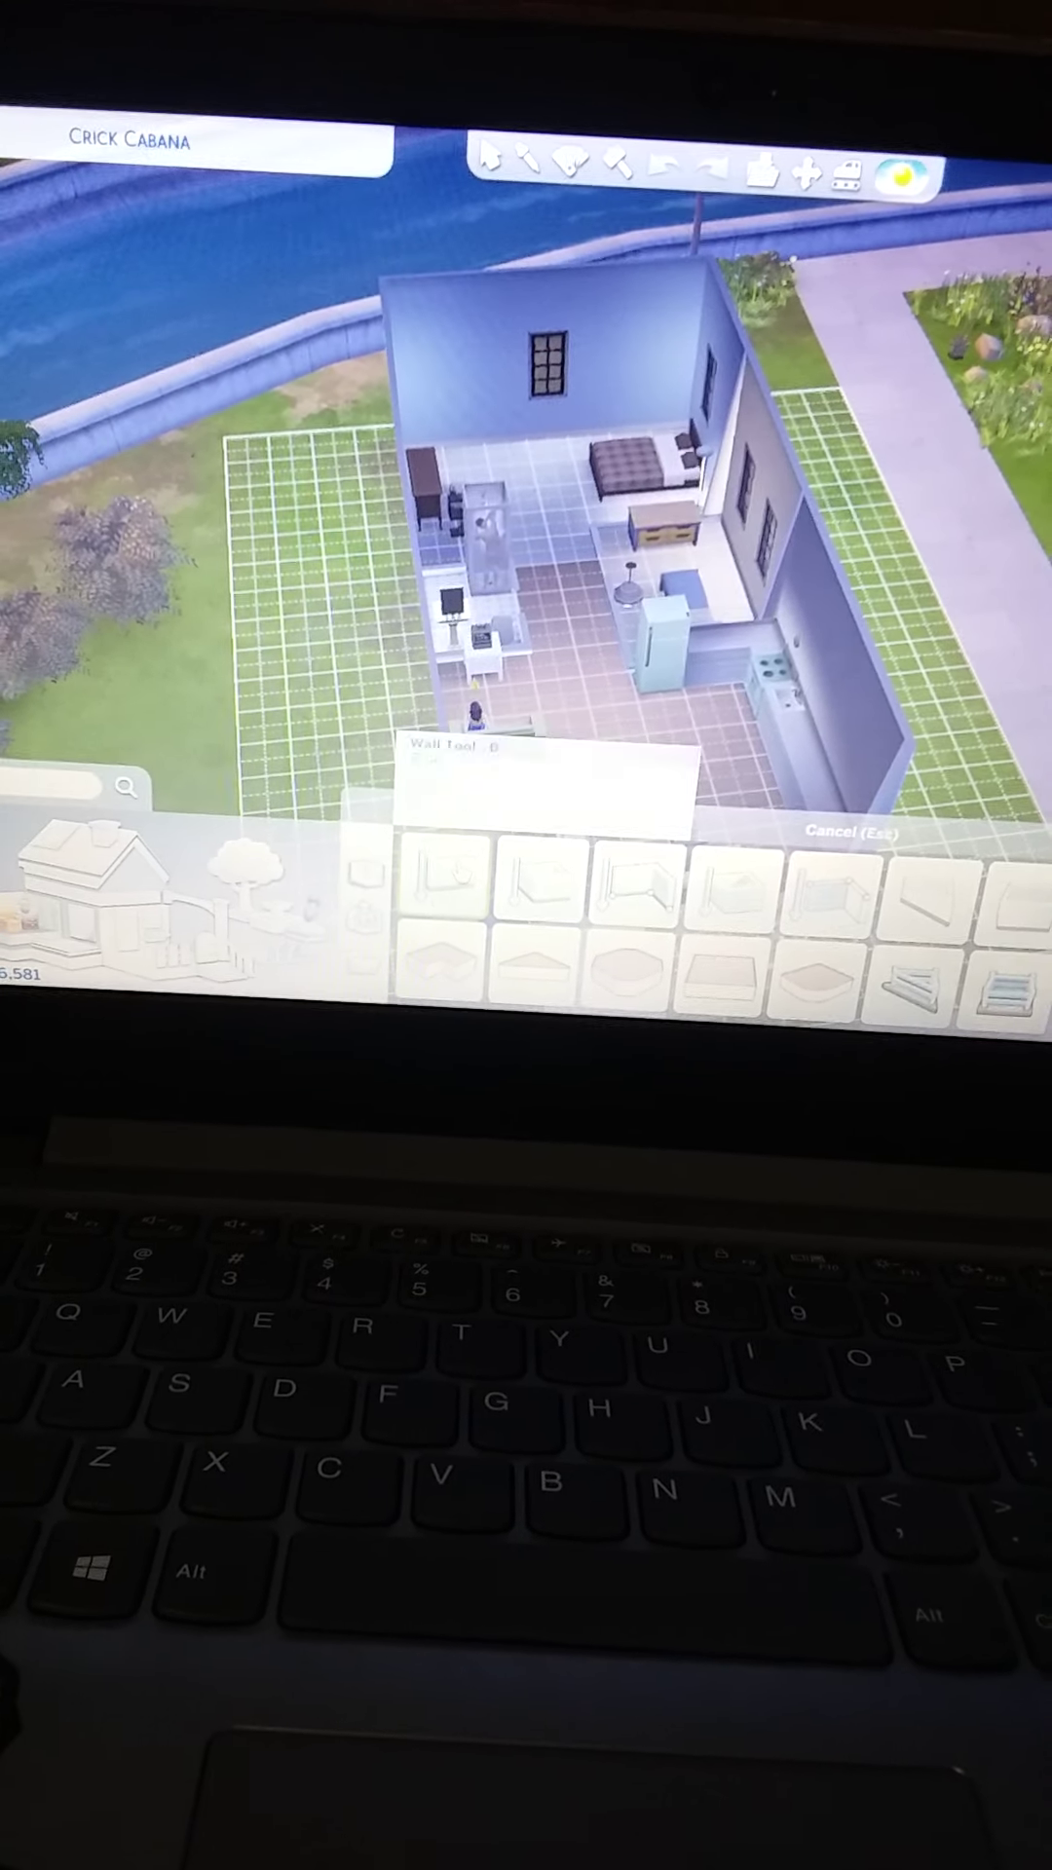
left_click(413, 876)
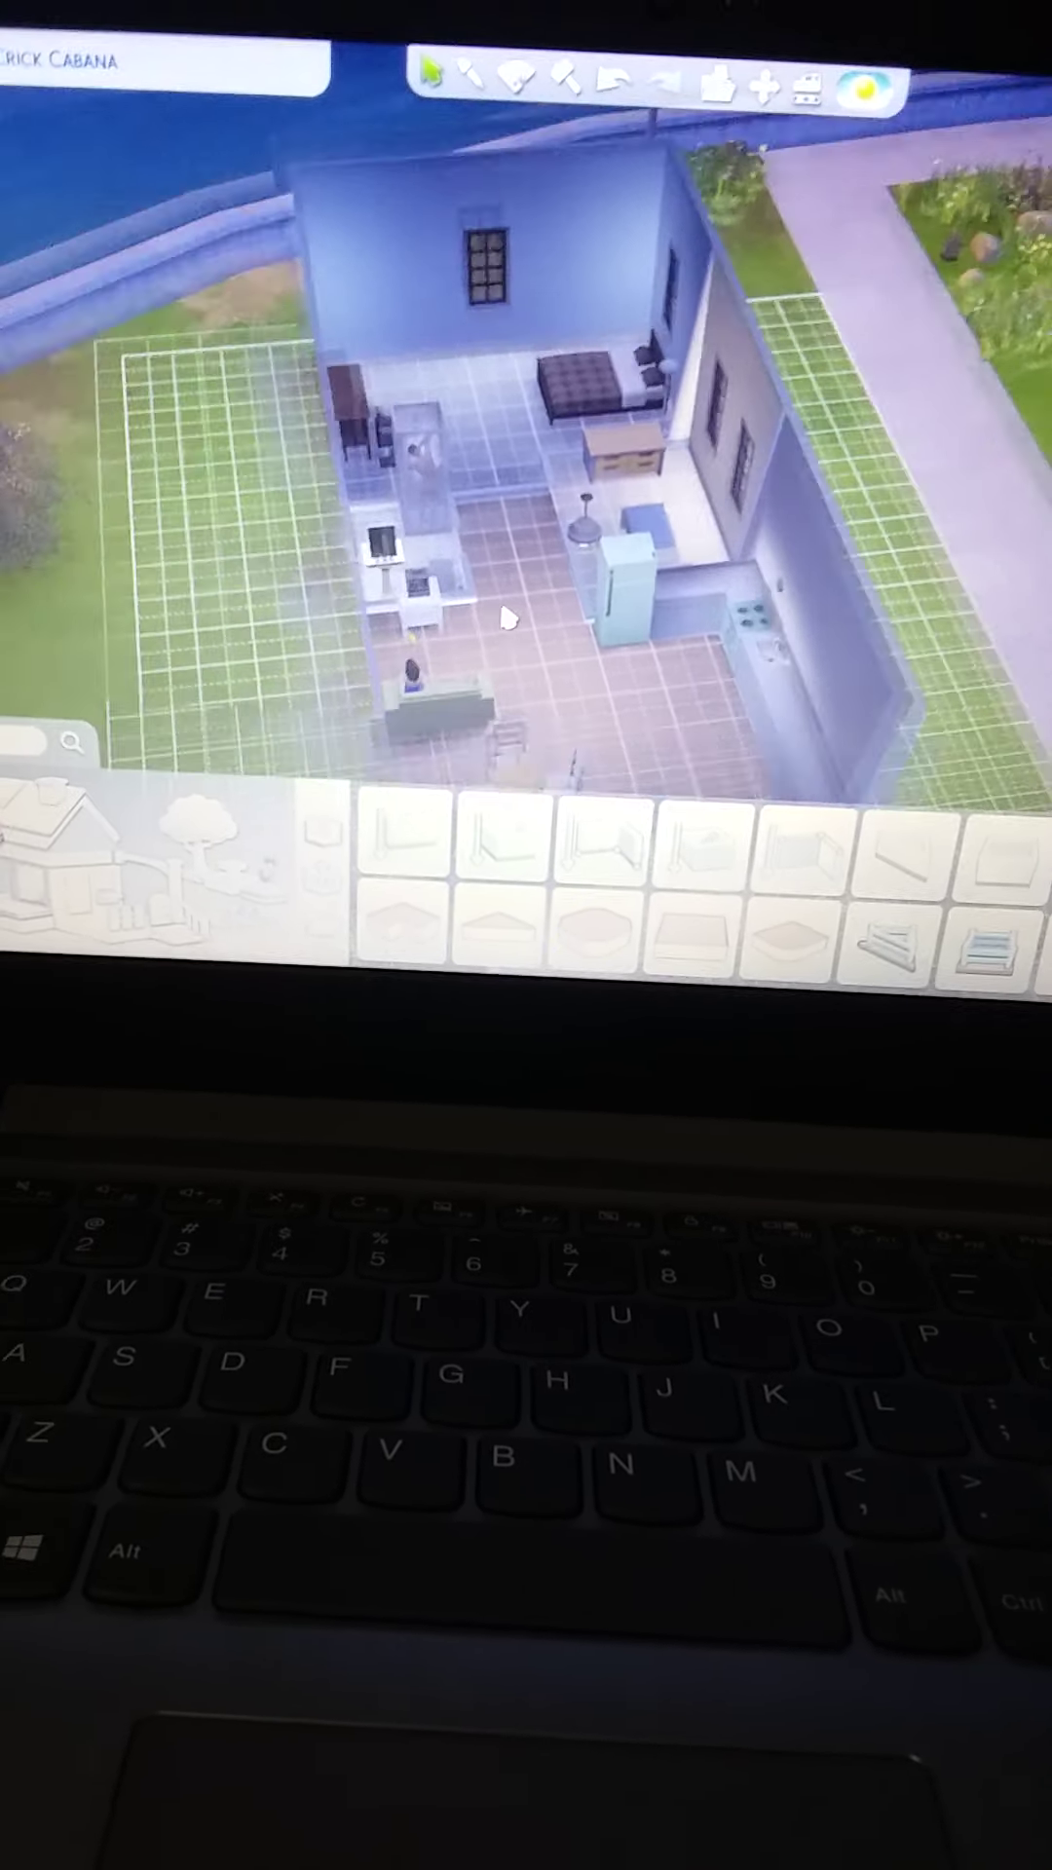
scroll(534, 529, "up", 3)
key("Home")
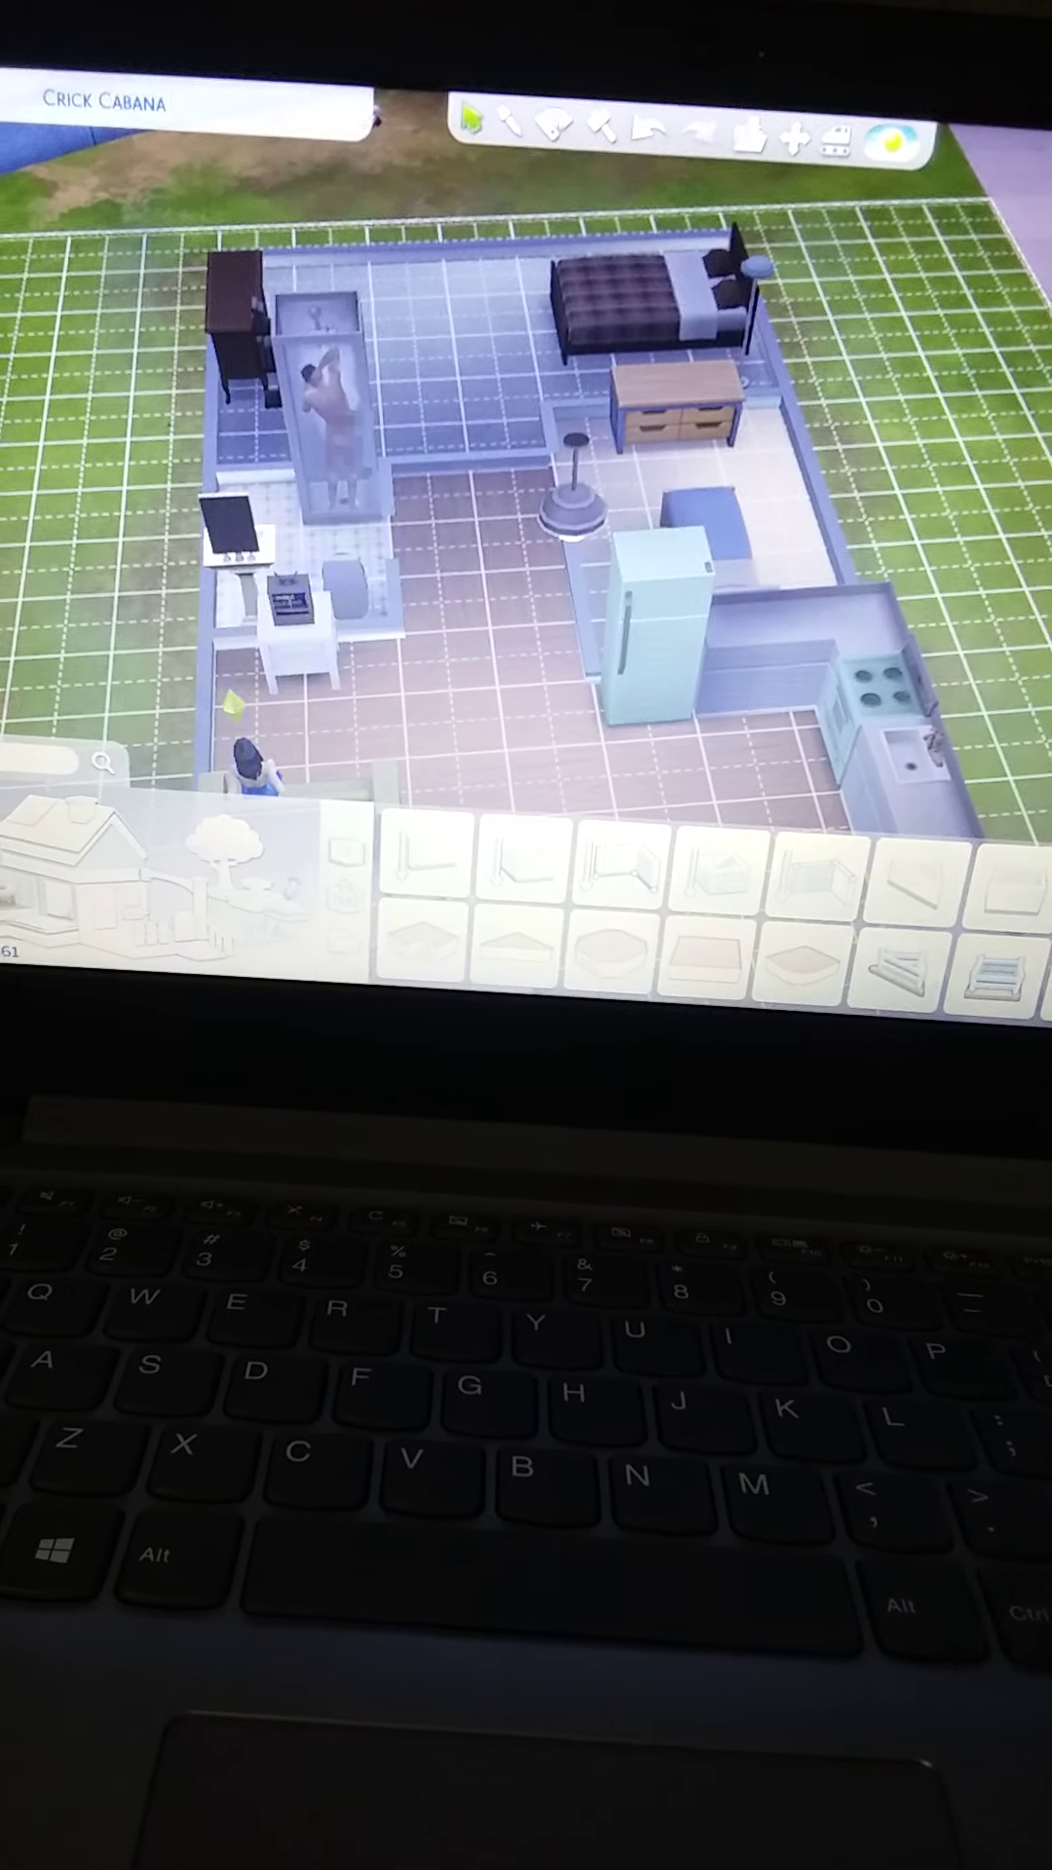
key("Home")
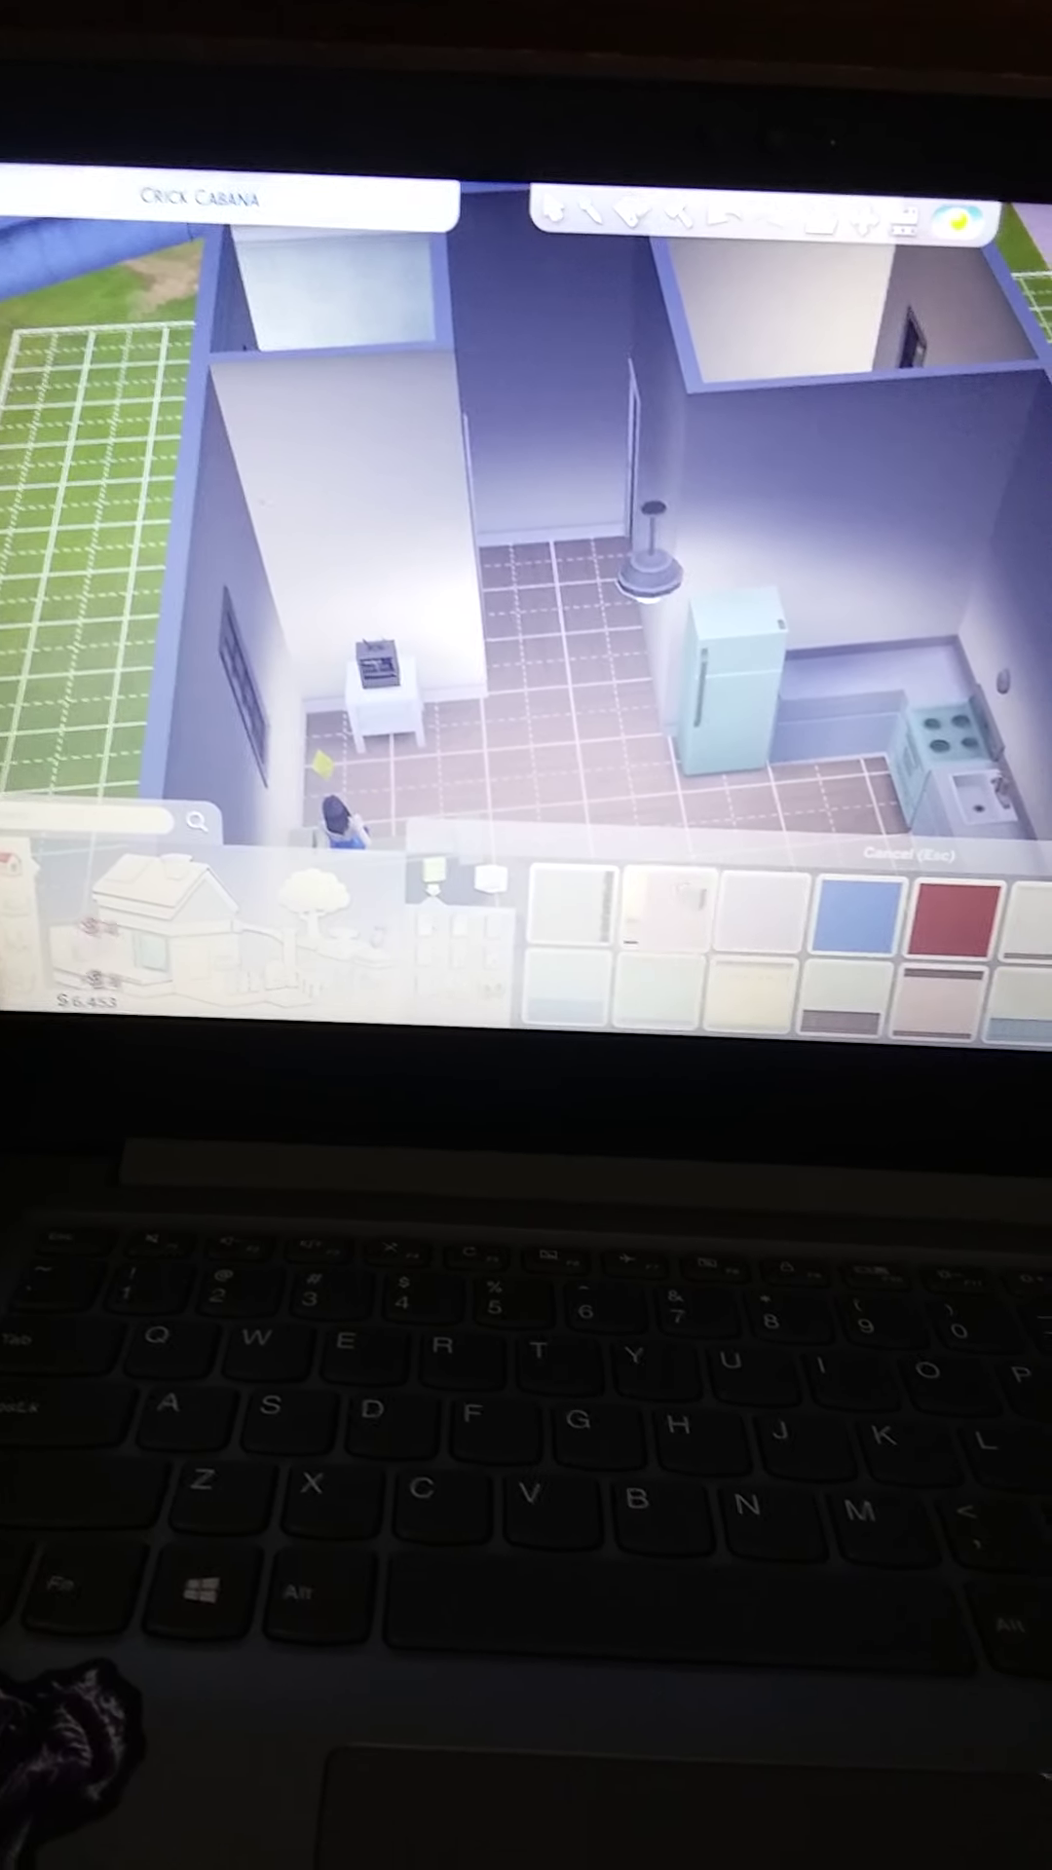
scroll(558, 705, "down", 3)
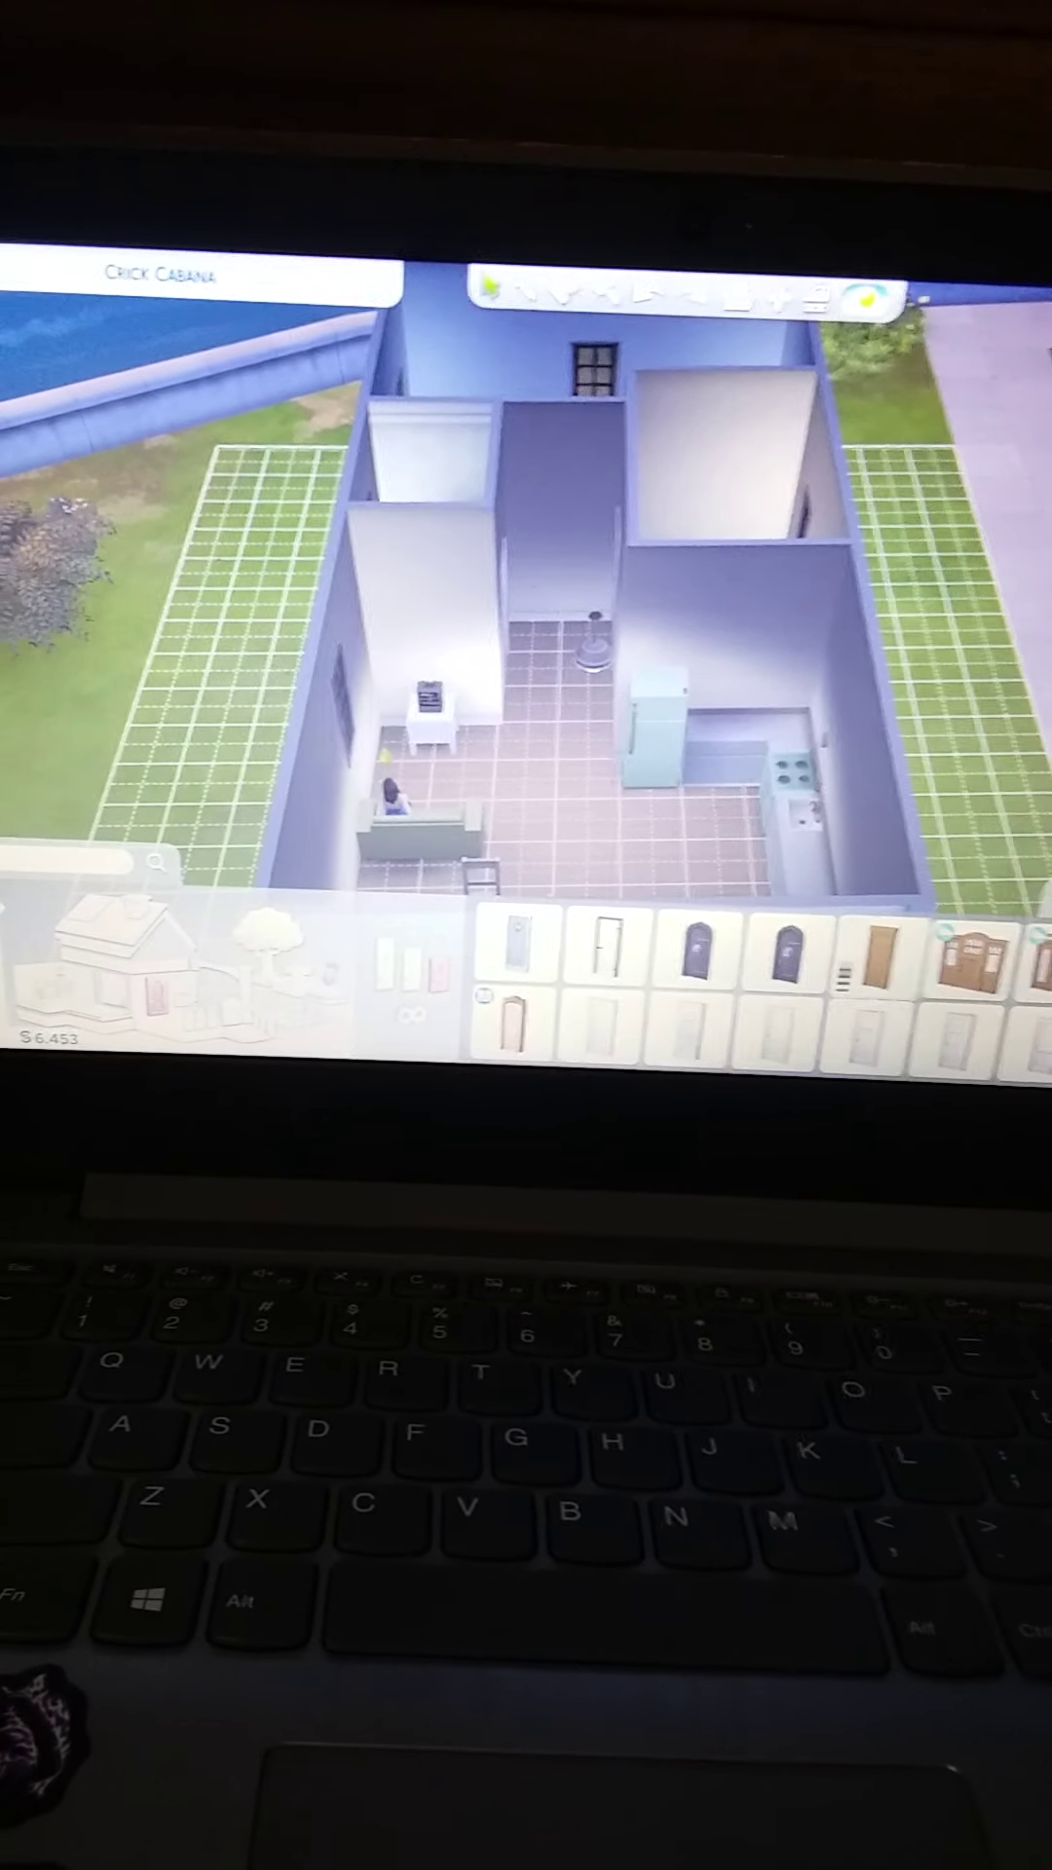
- Place a wooden door in the hallway wall, angle the view, and return to live mode
left_click(844, 968)
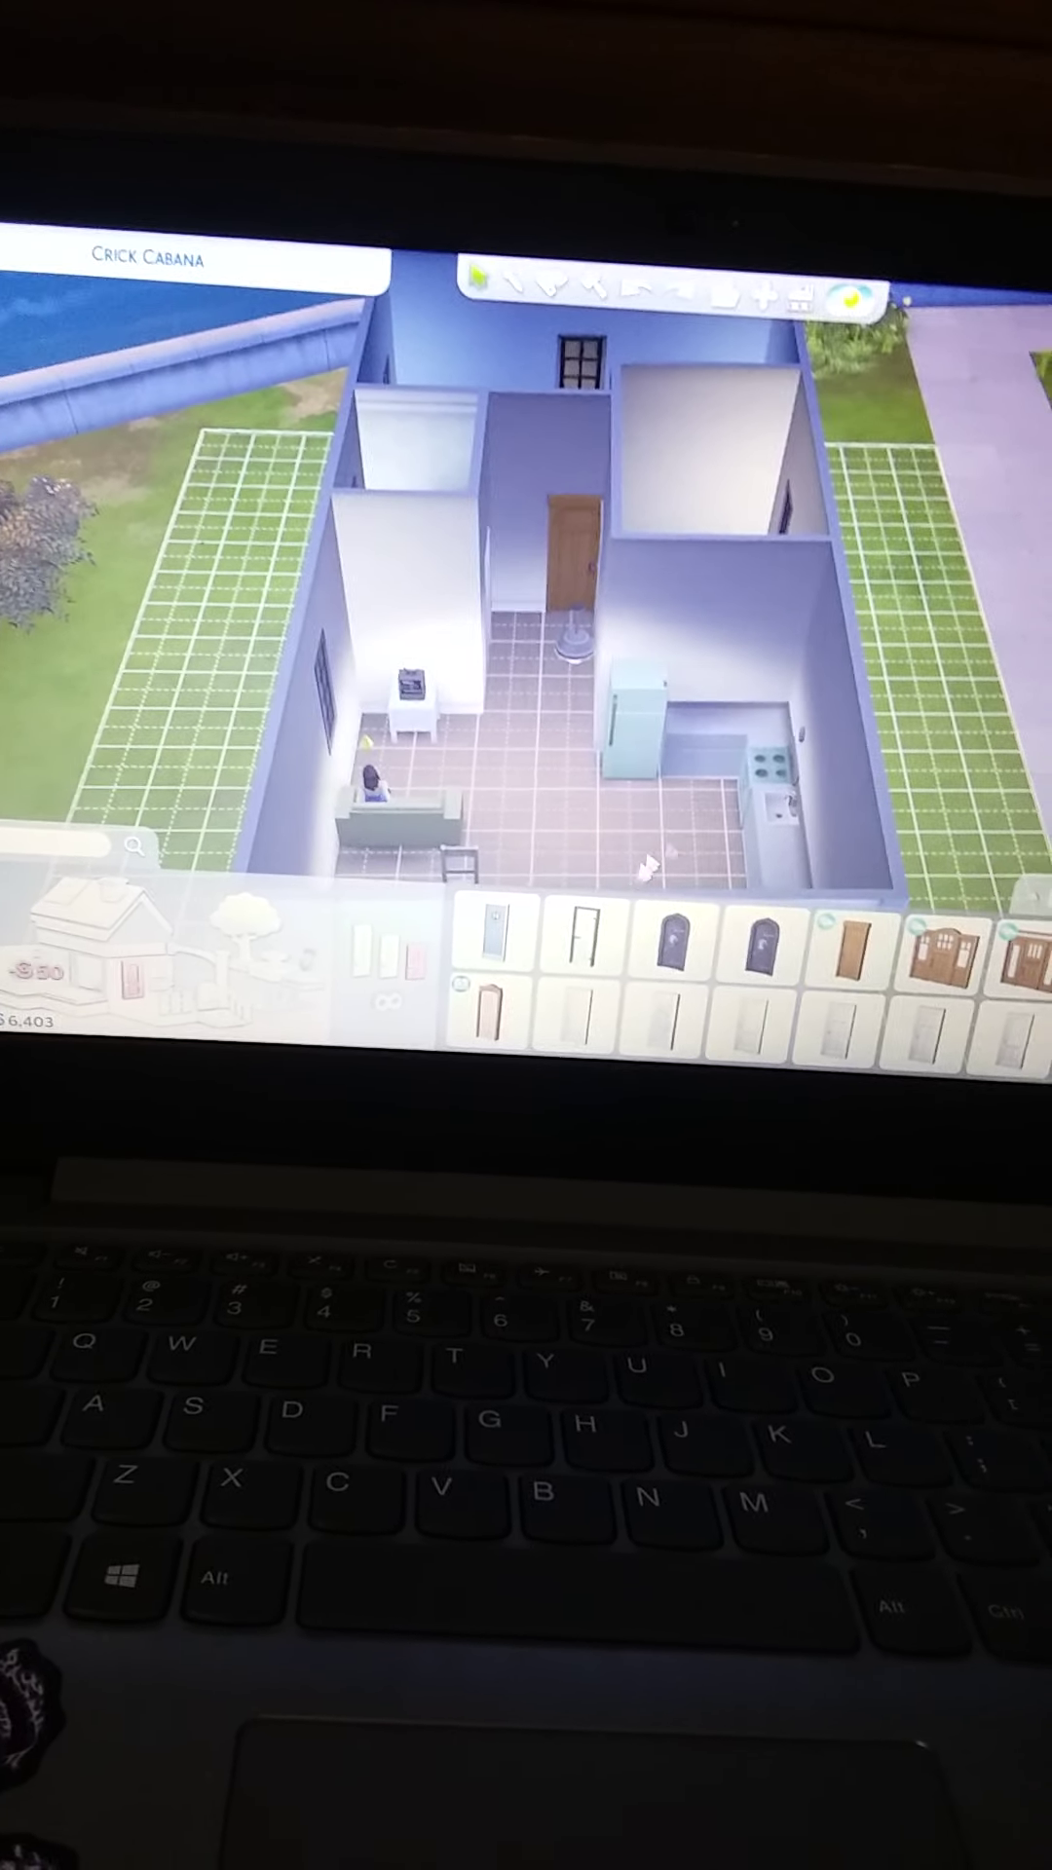
key("End")
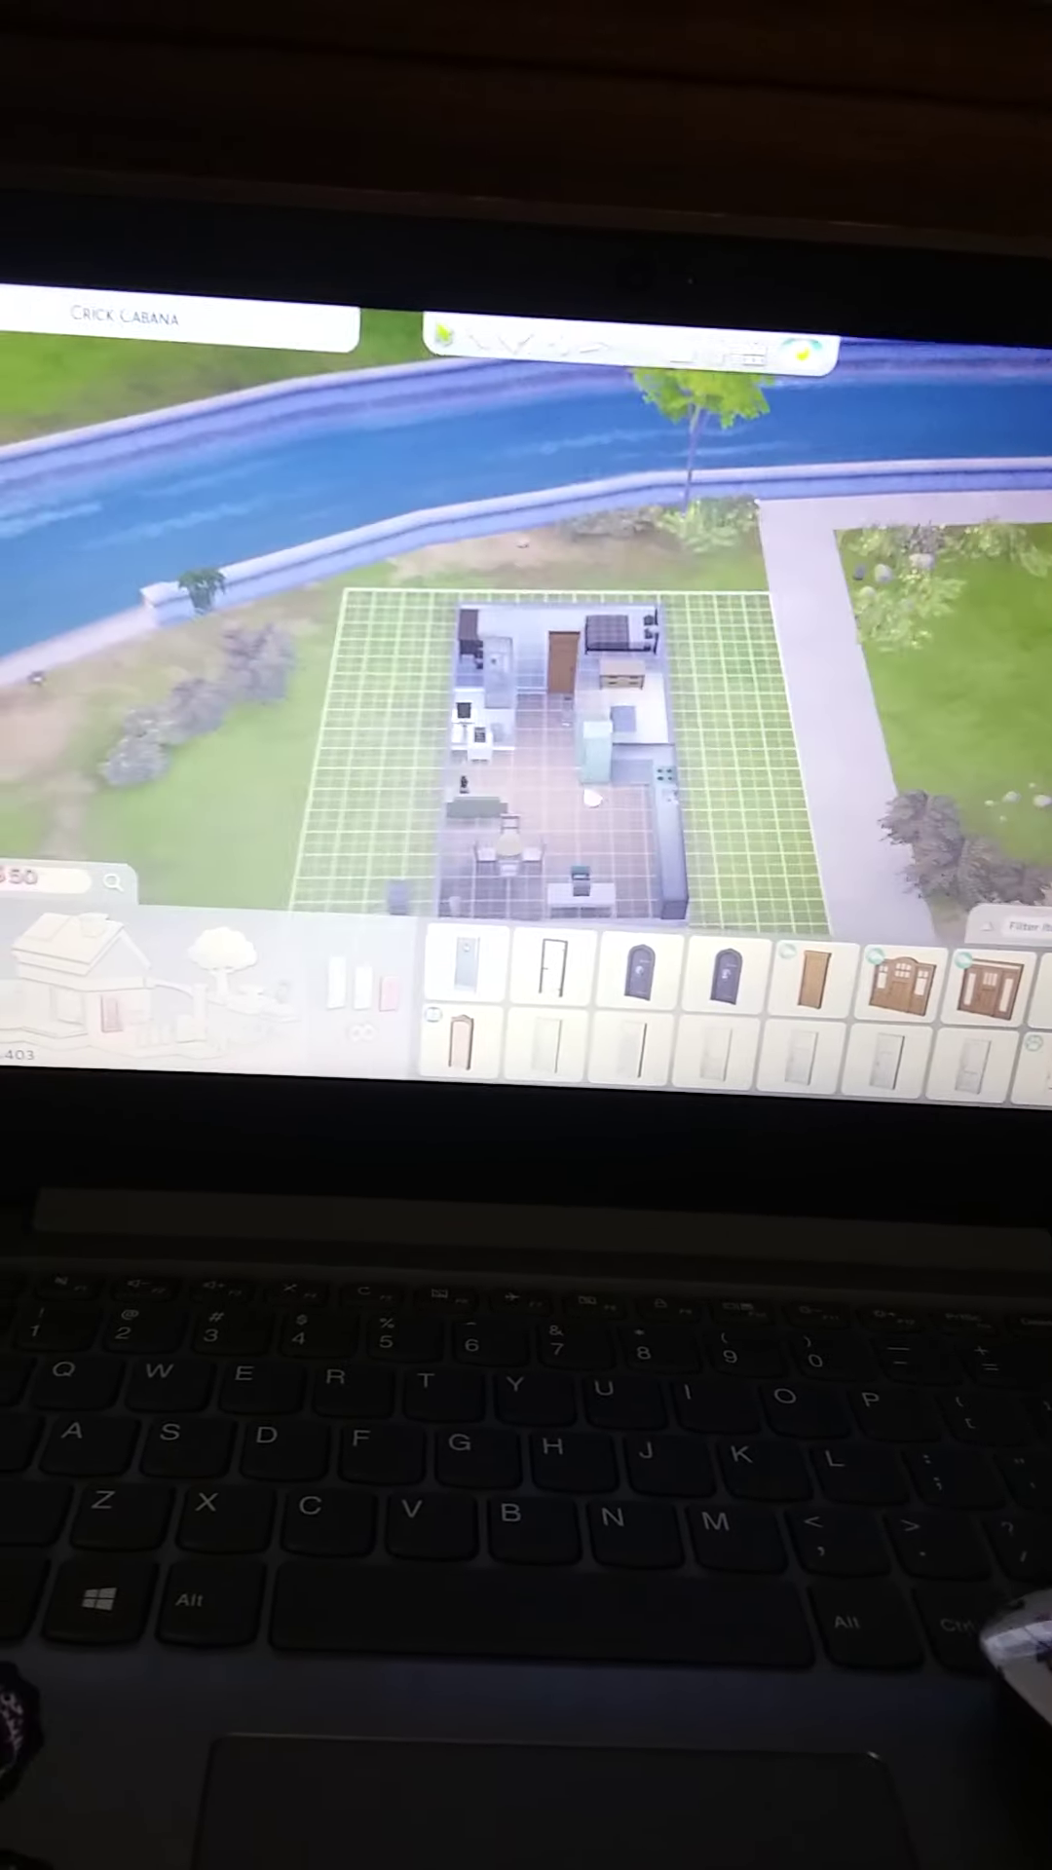
key("t")
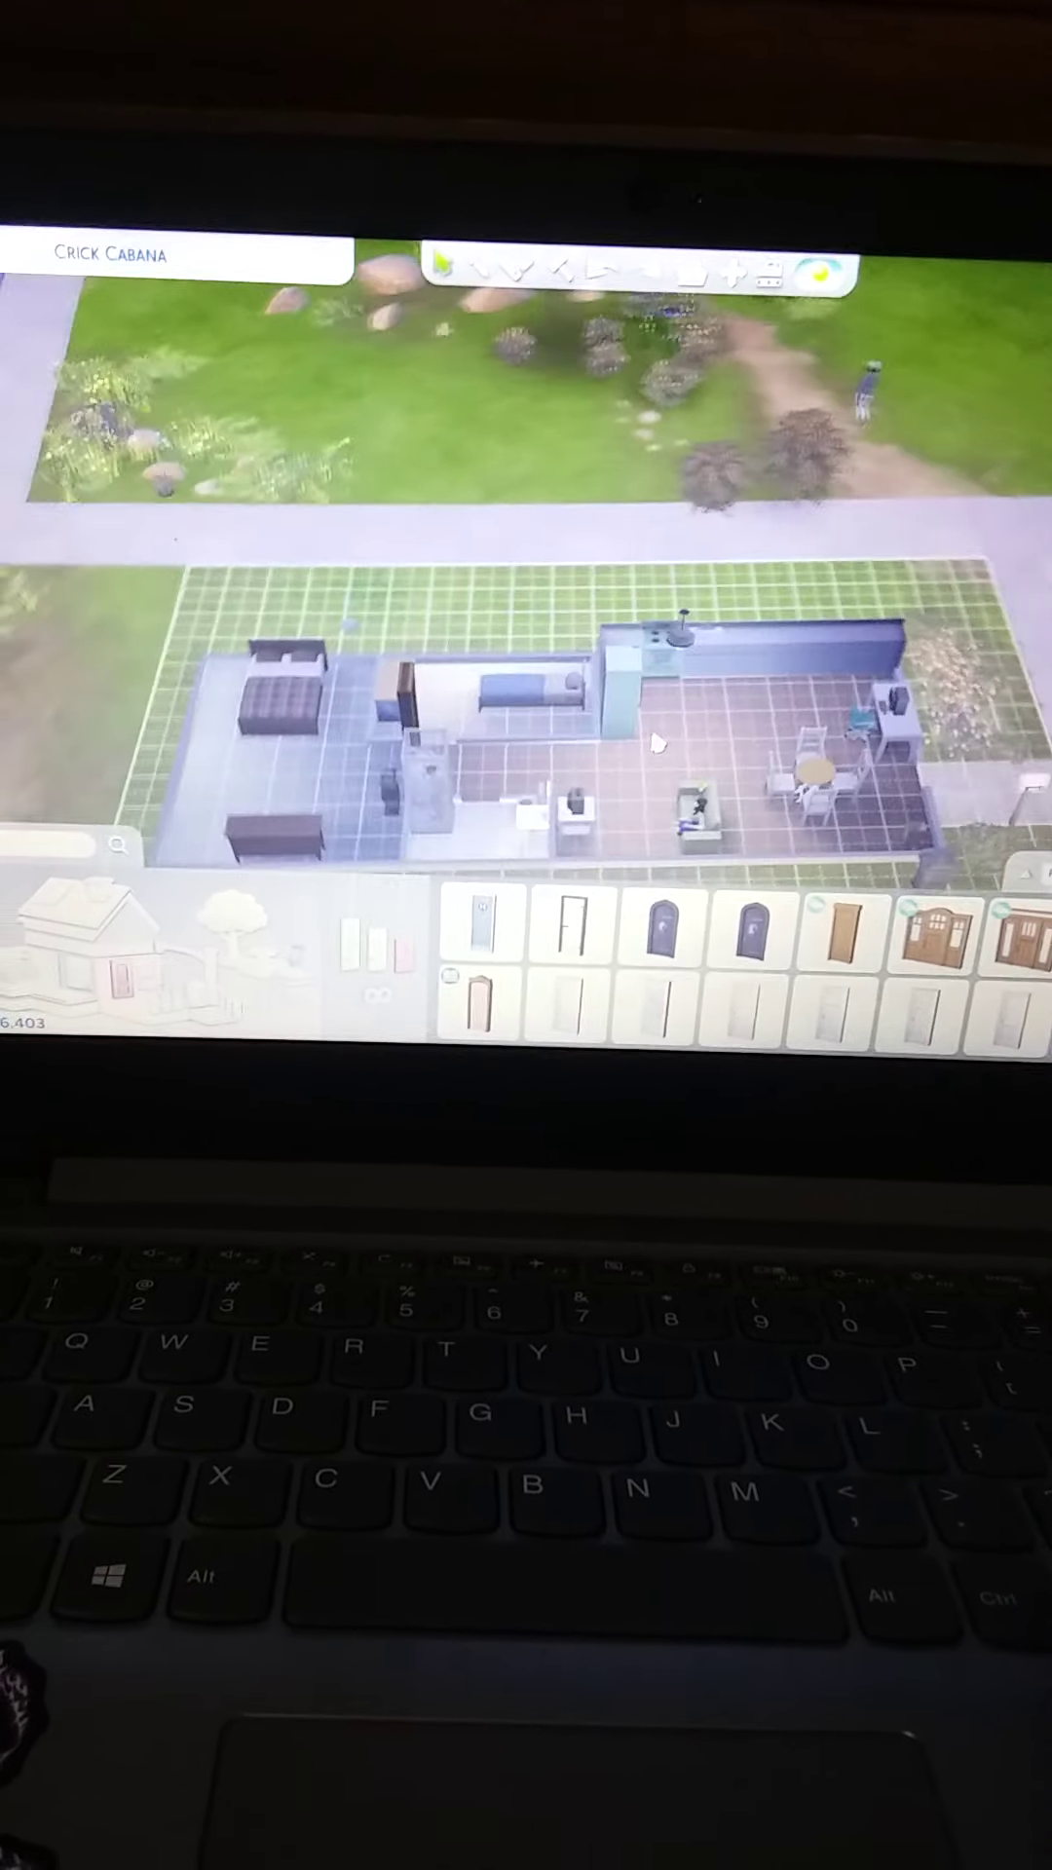
scroll(585, 731, "up", 3)
key("period")
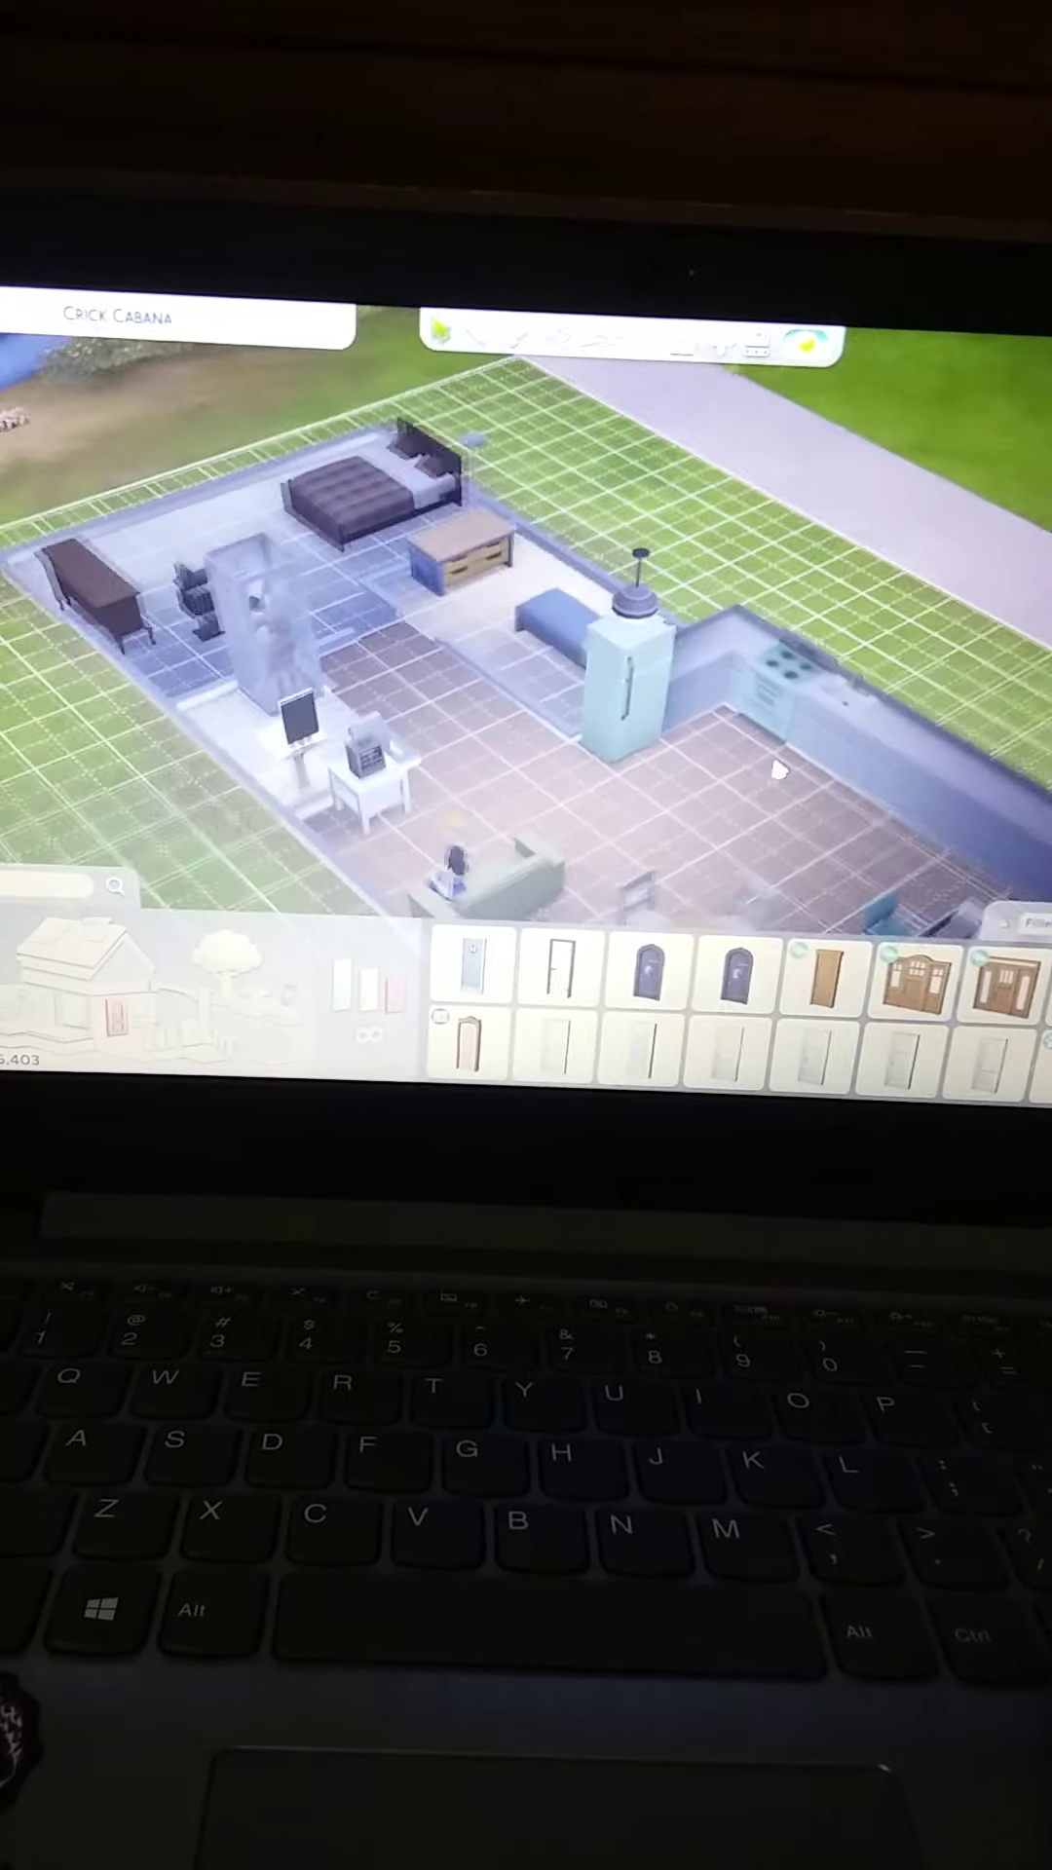
scroll(780, 770, "down", 3)
scroll(780, 770, "down", 3)
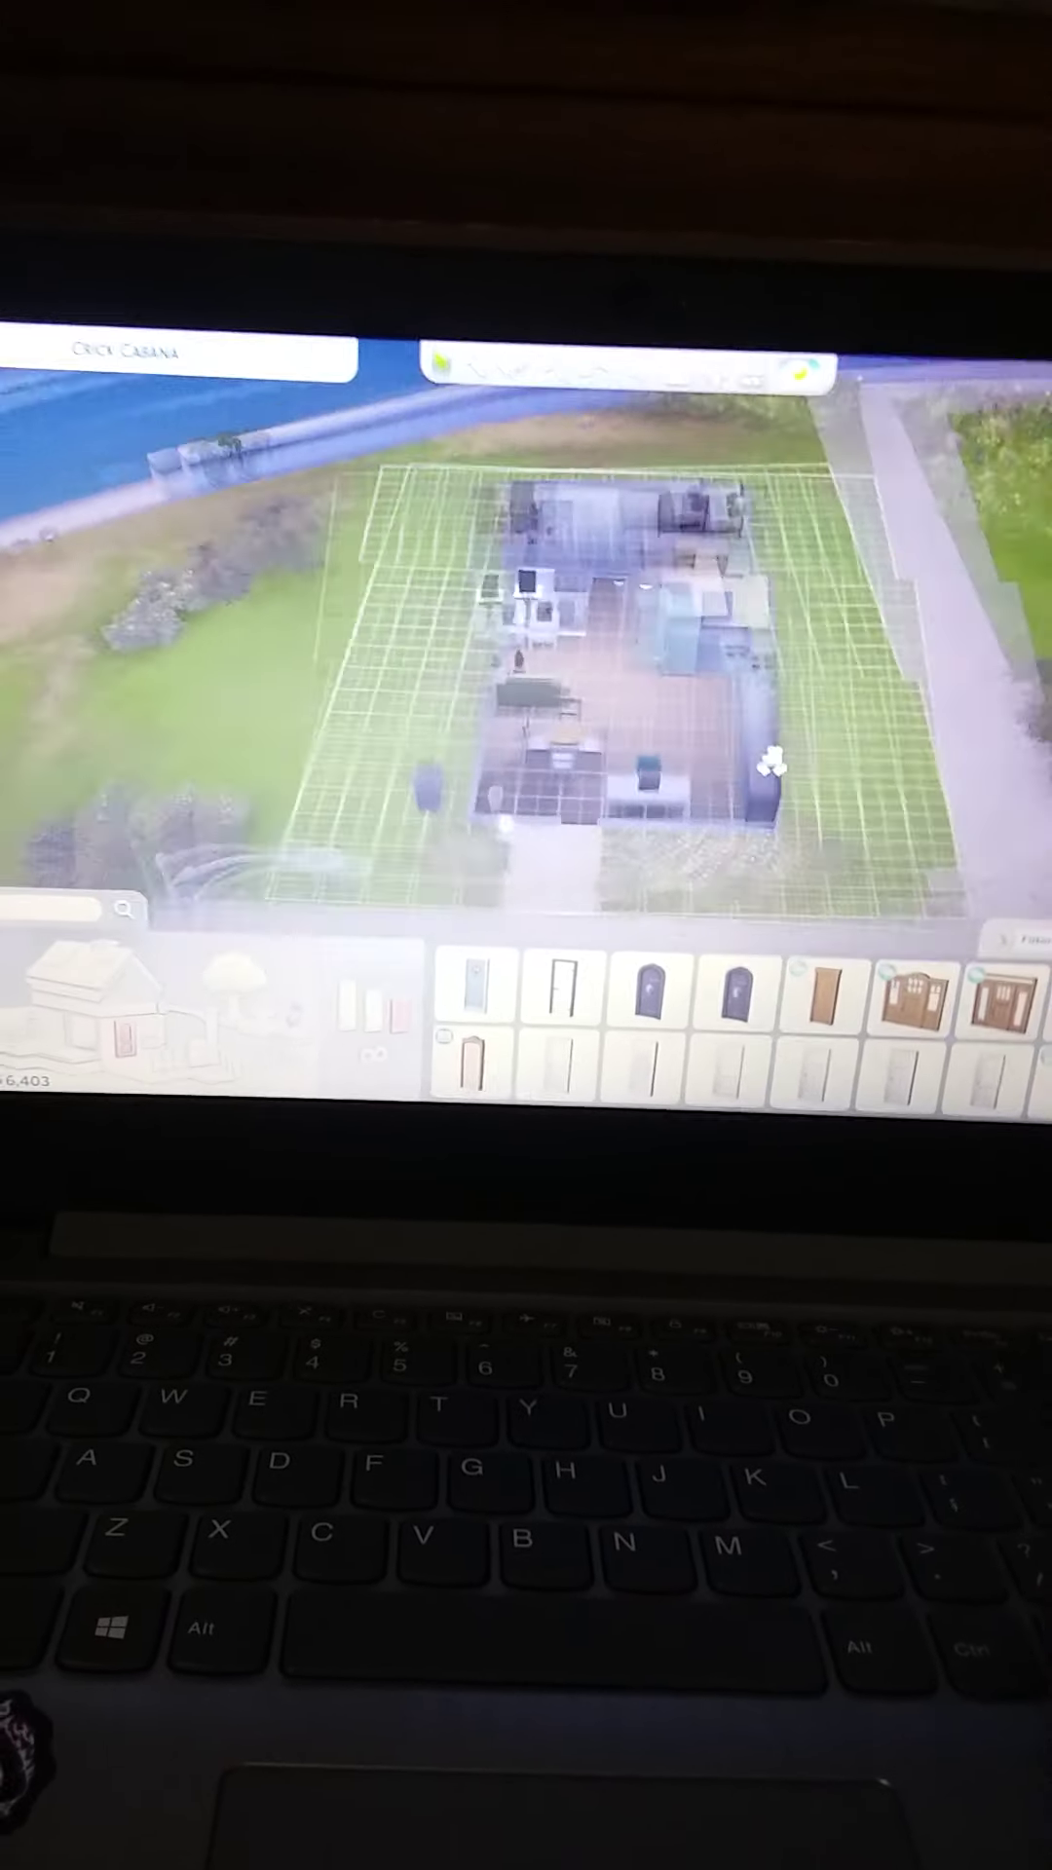
scroll(801, 673, "up", 3)
scroll(801, 672, "up", 3)
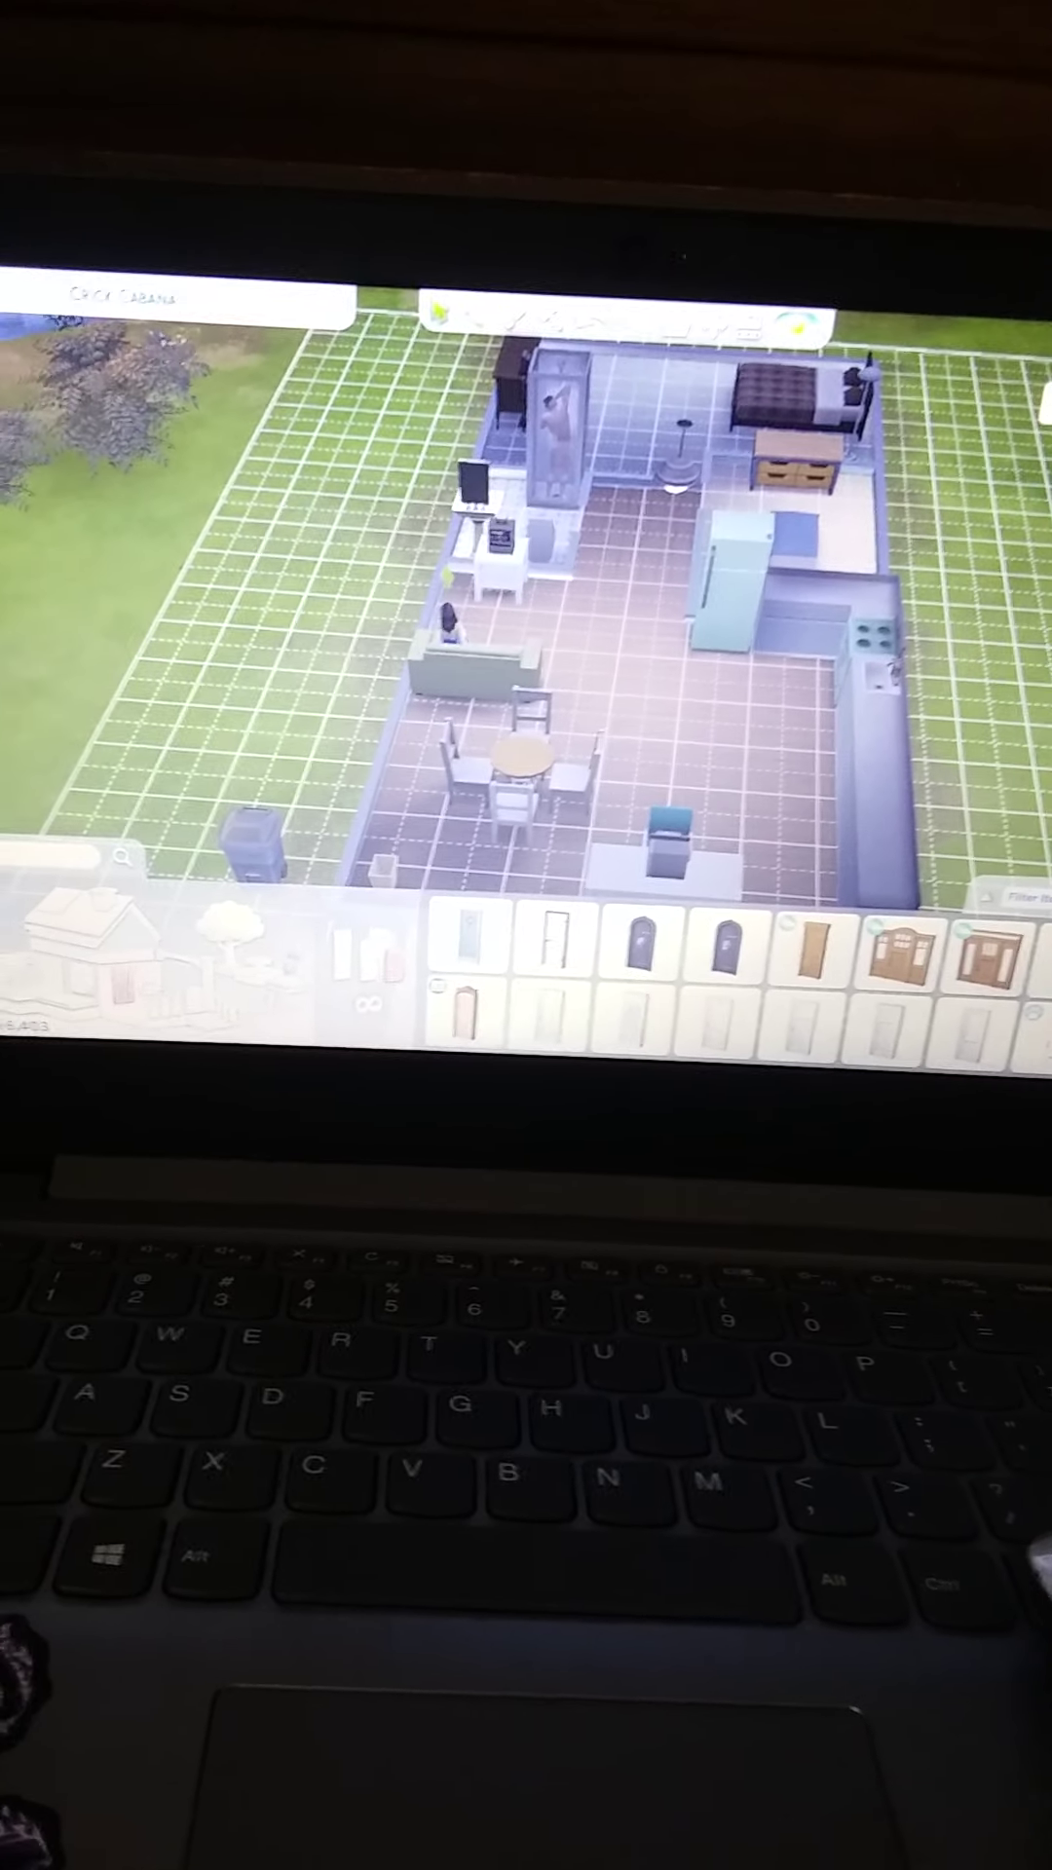
key("F1")
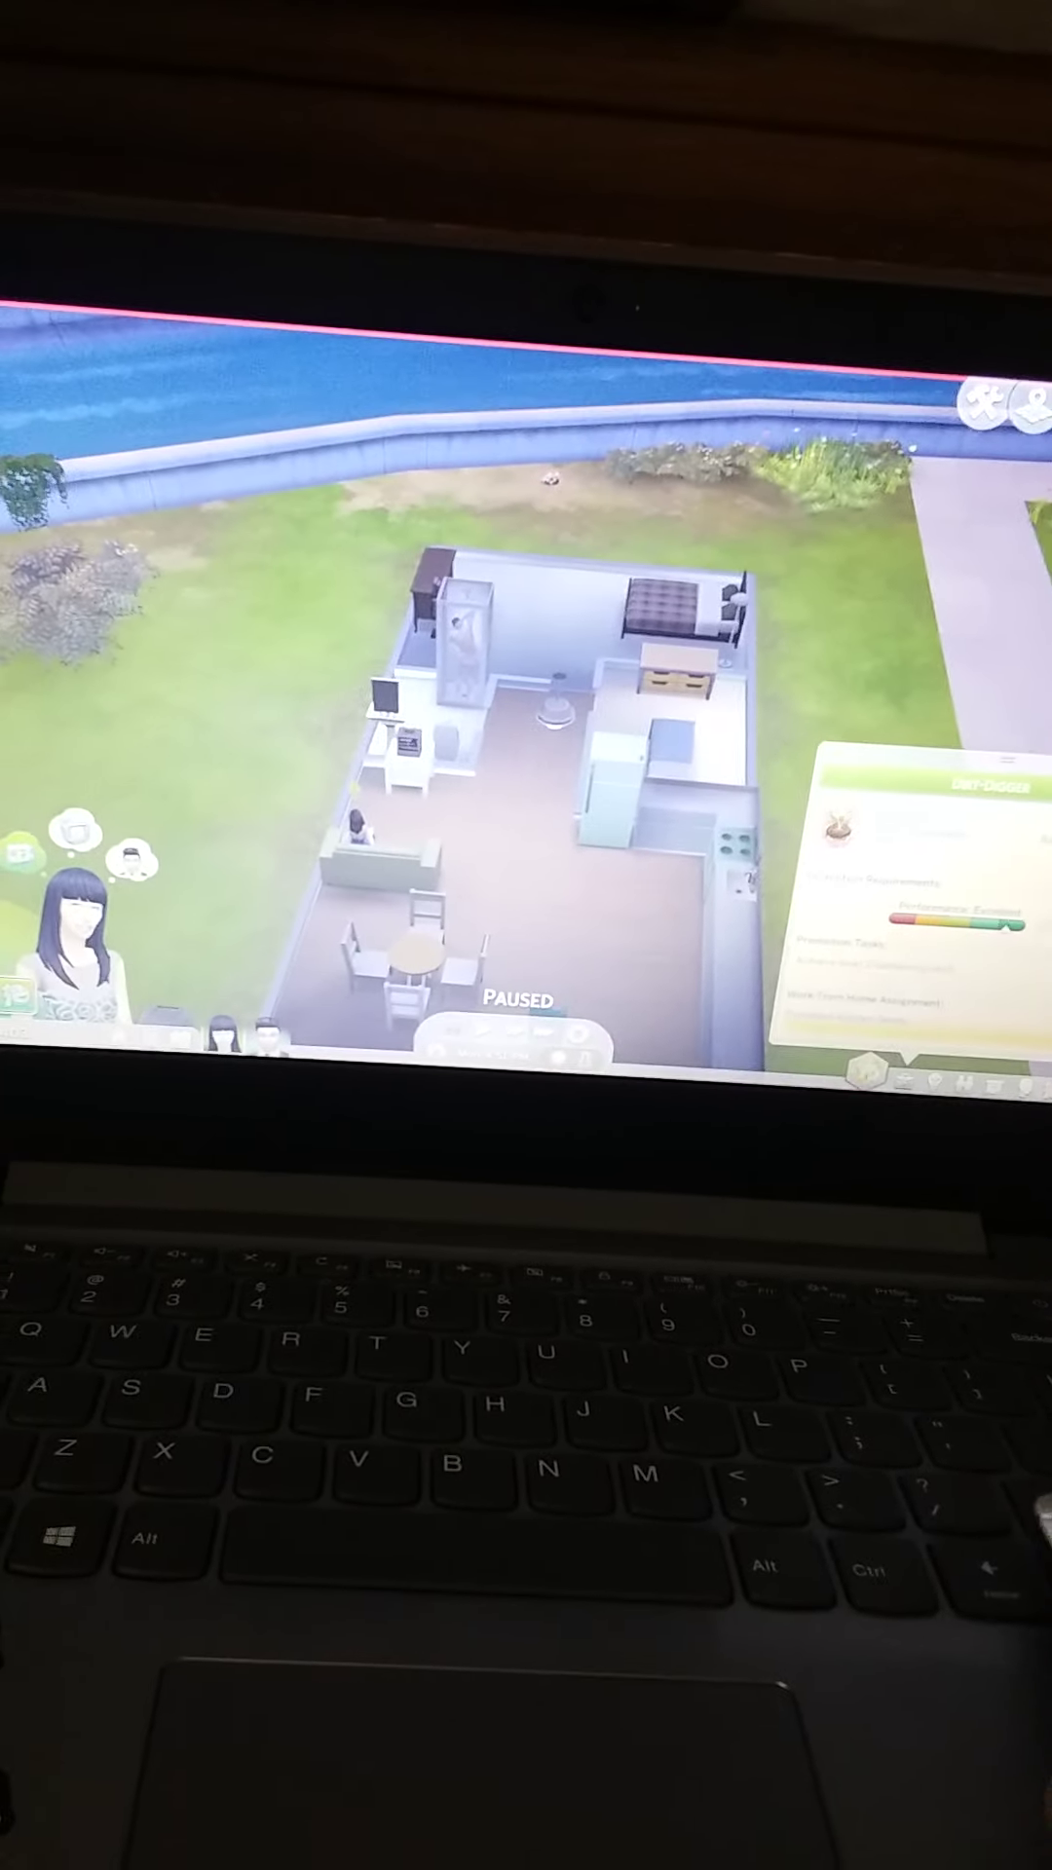
key("F2")
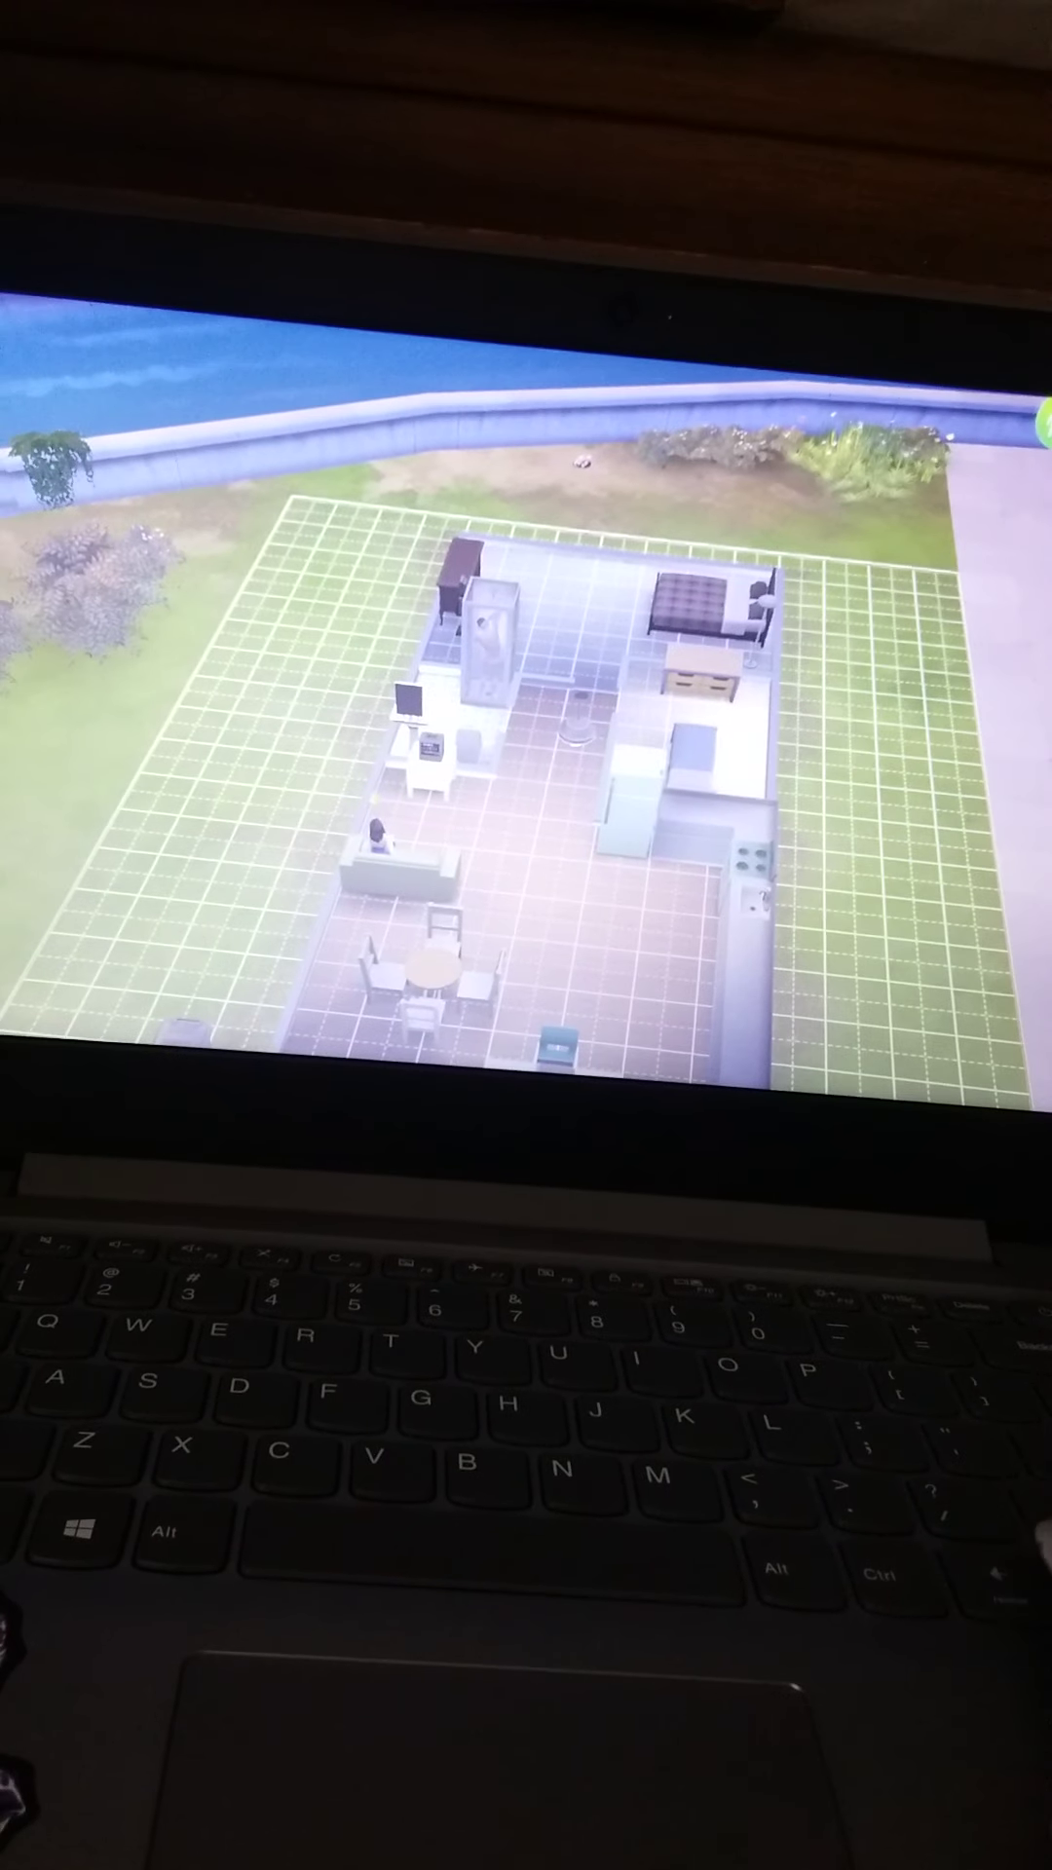
scroll(526, 731, "up", 3)
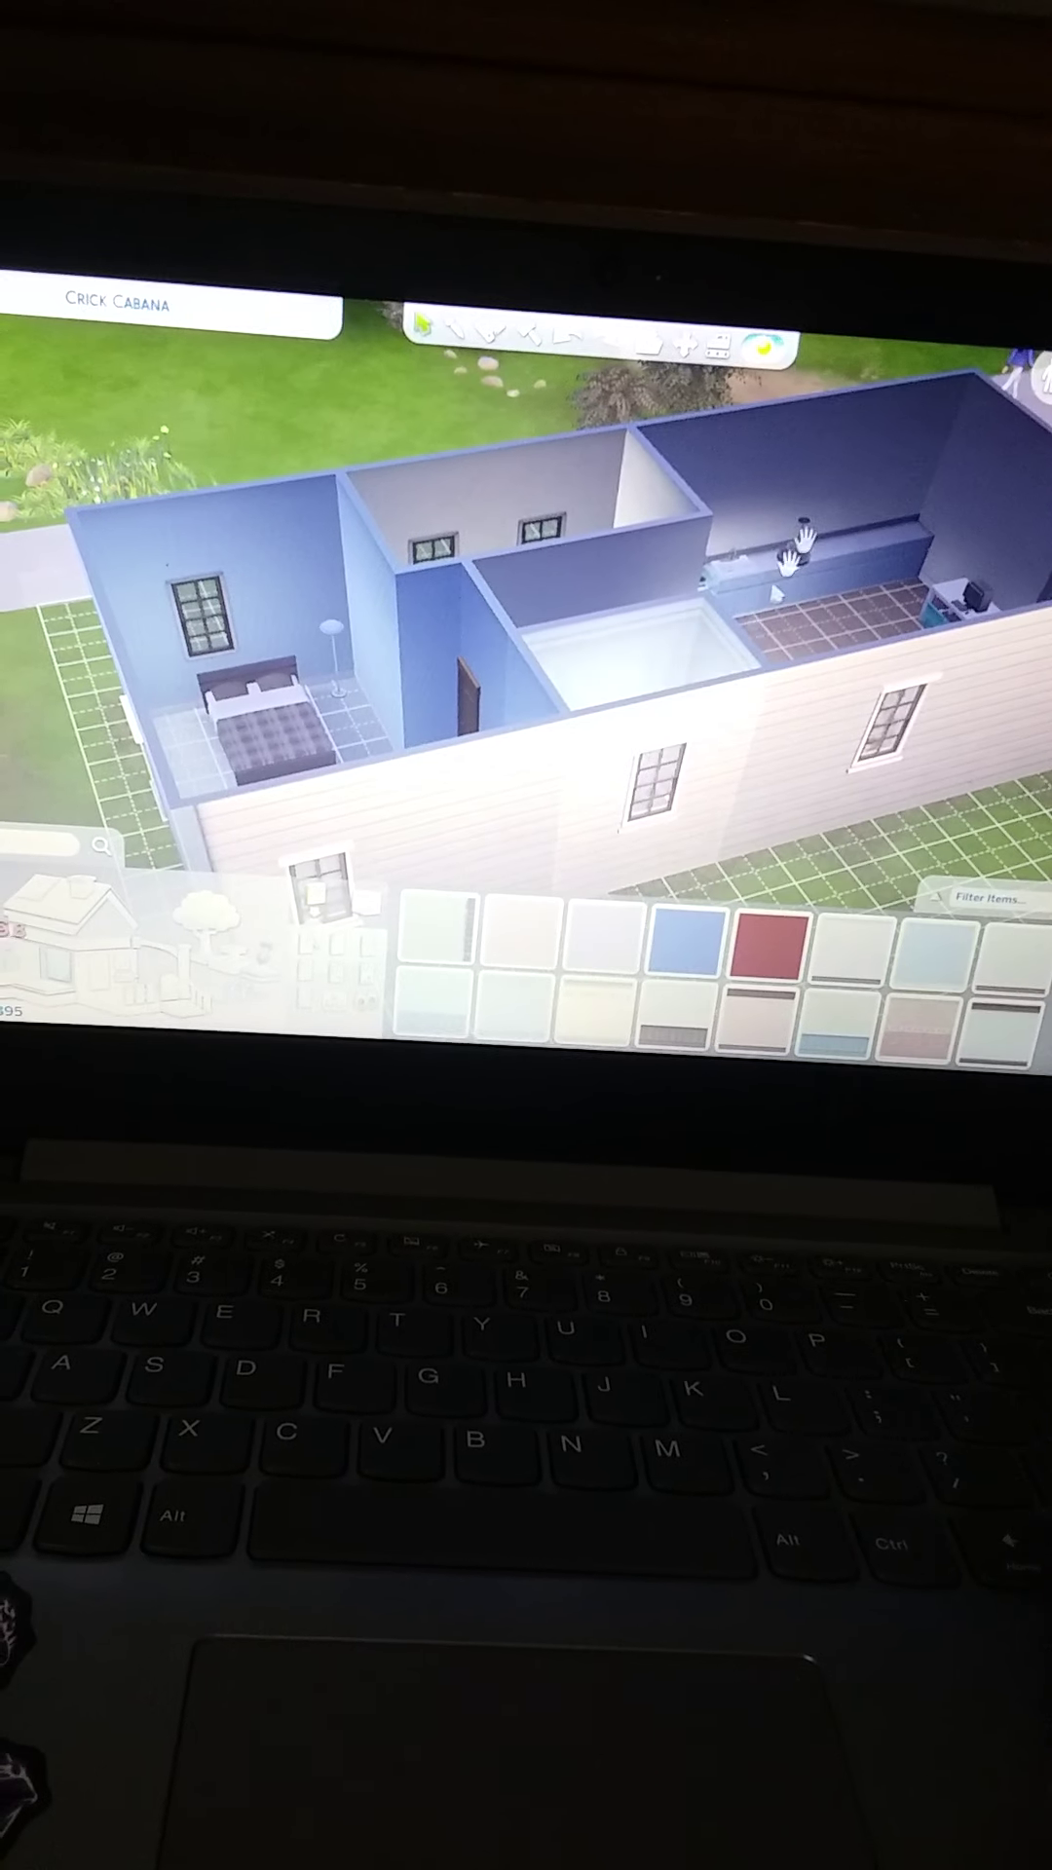
key("End")
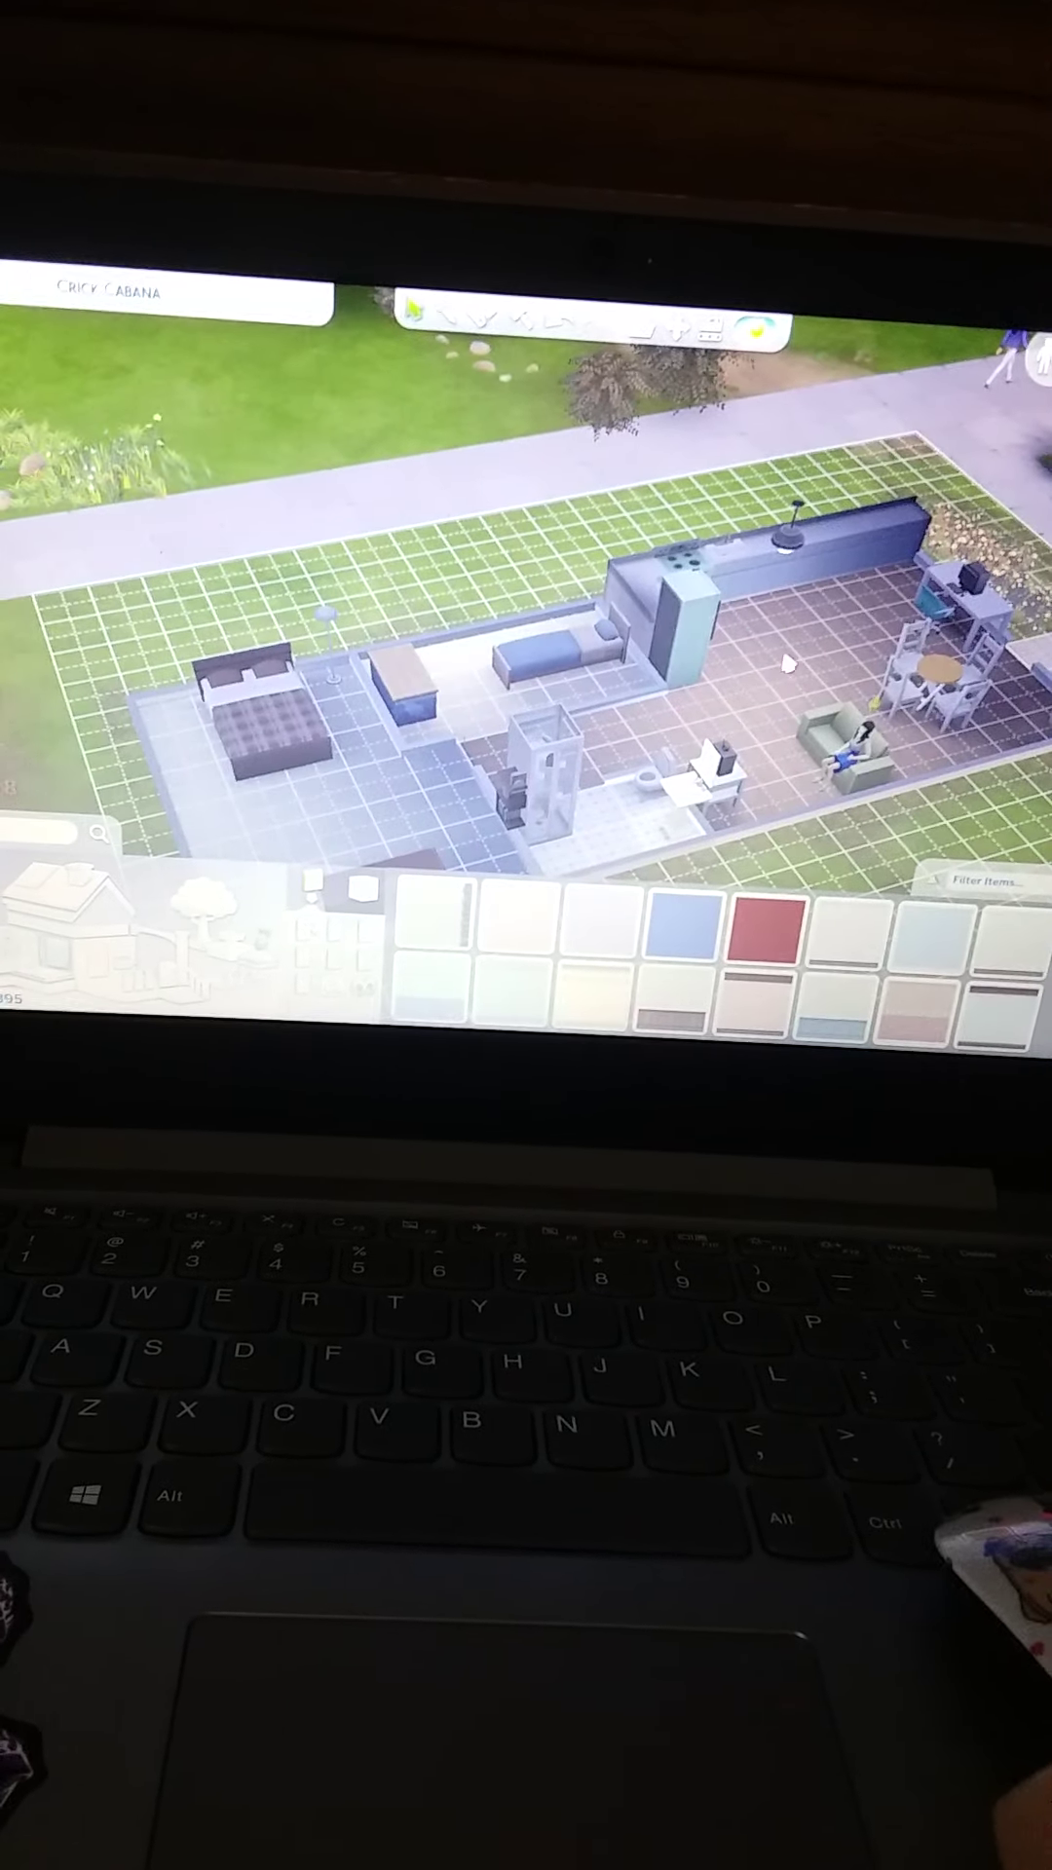
scroll(645, 696, "up", 3)
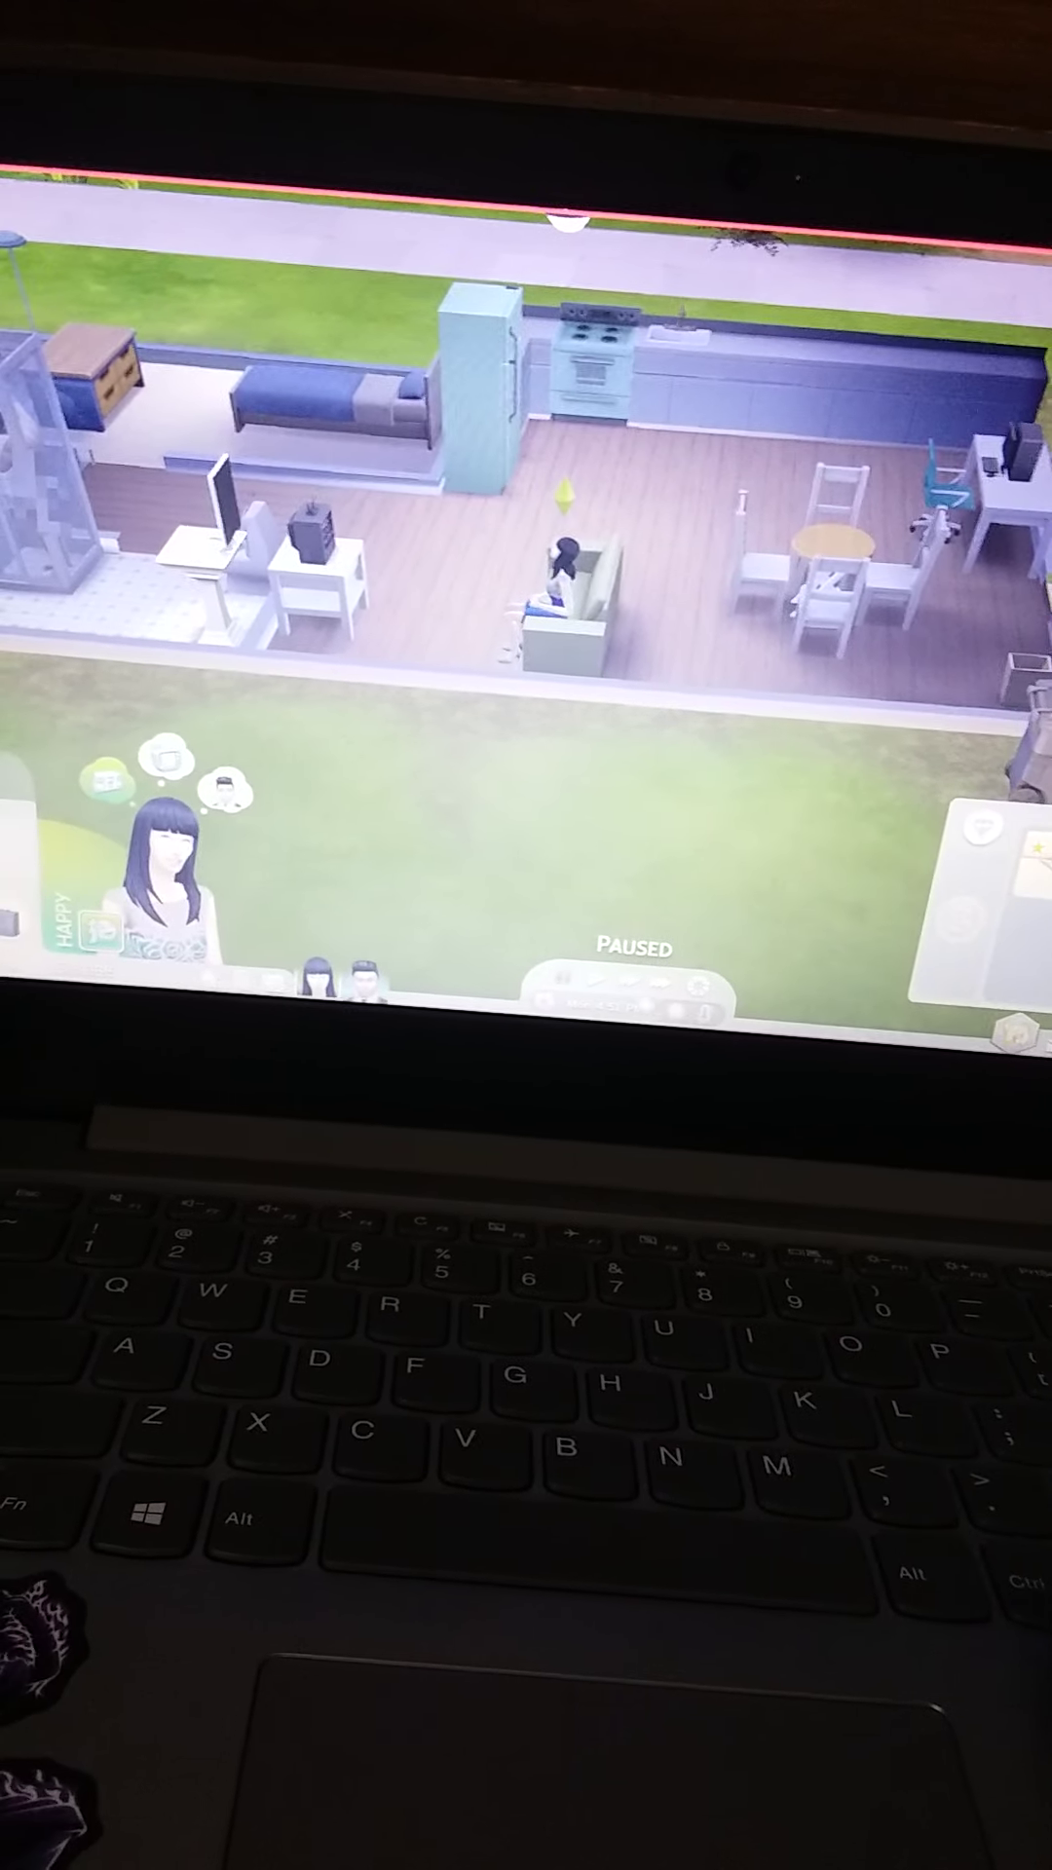
- Resume play, show the woman Sim's seeds and produce, and drag a seed onto the lawn
key("p")
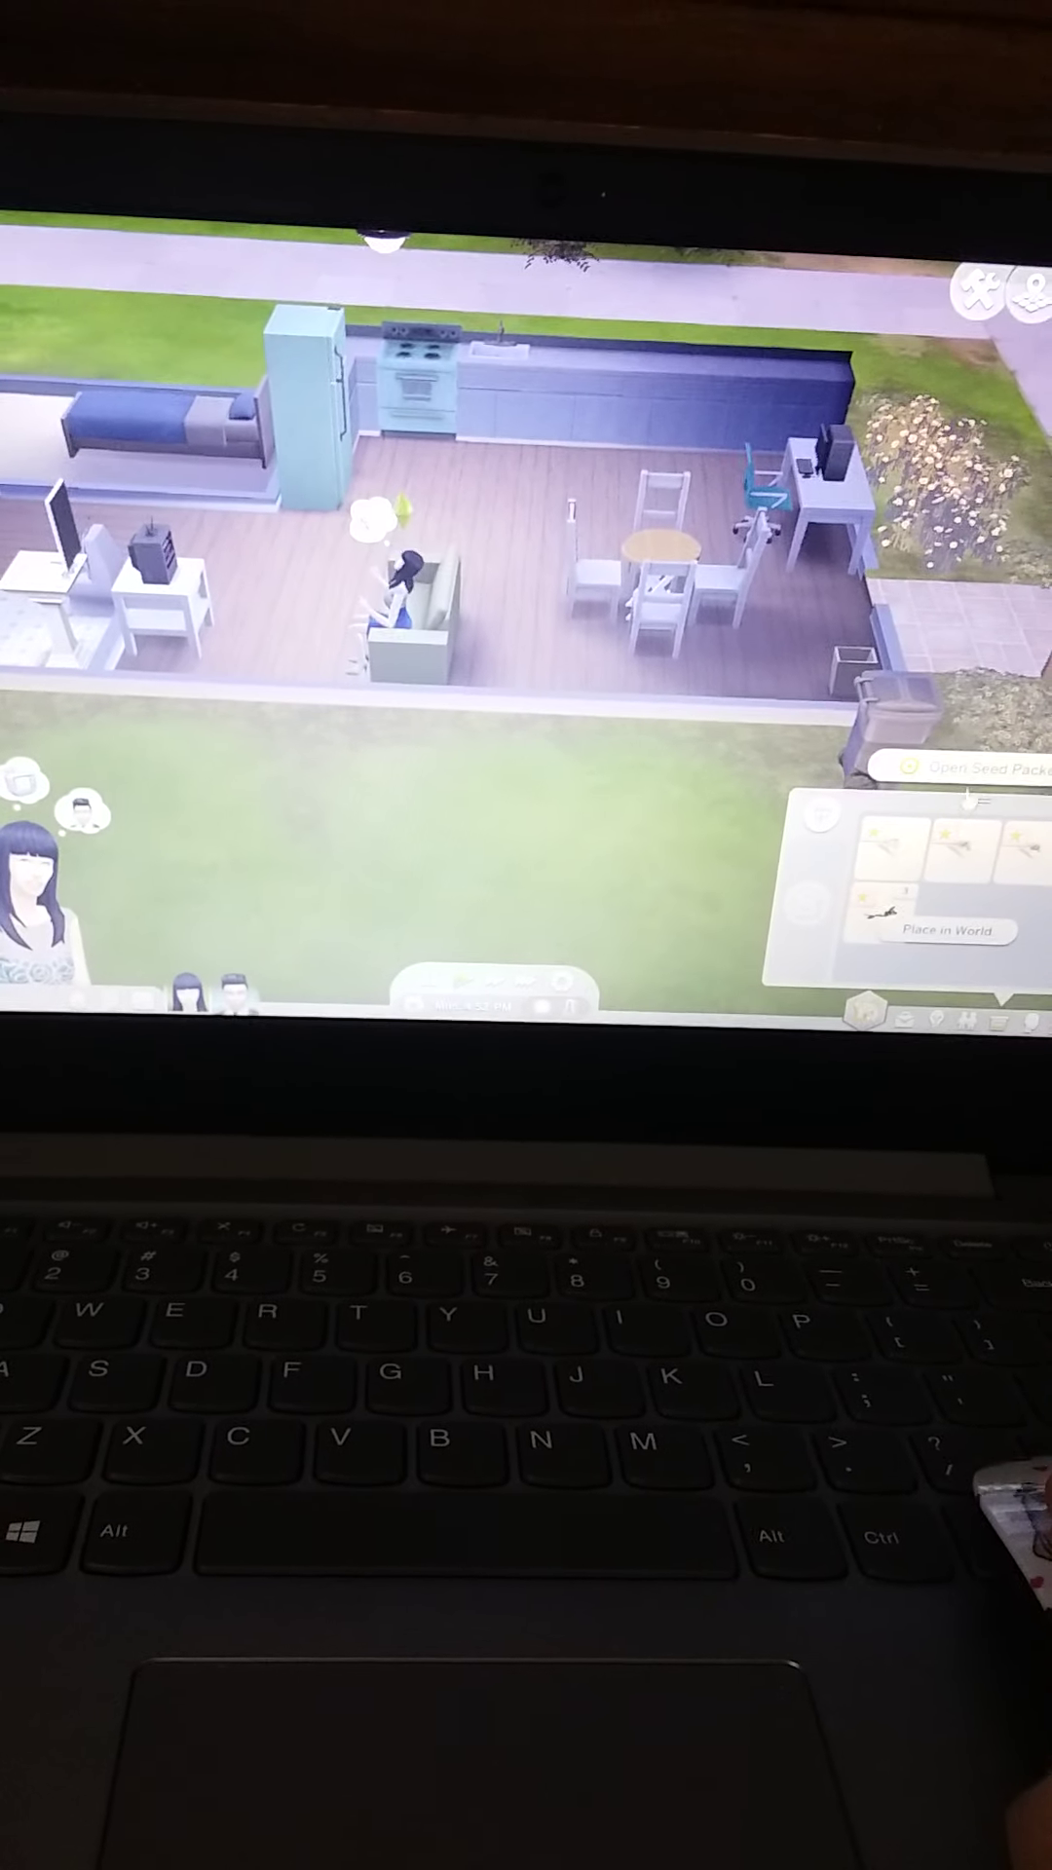
left_click(976, 818)
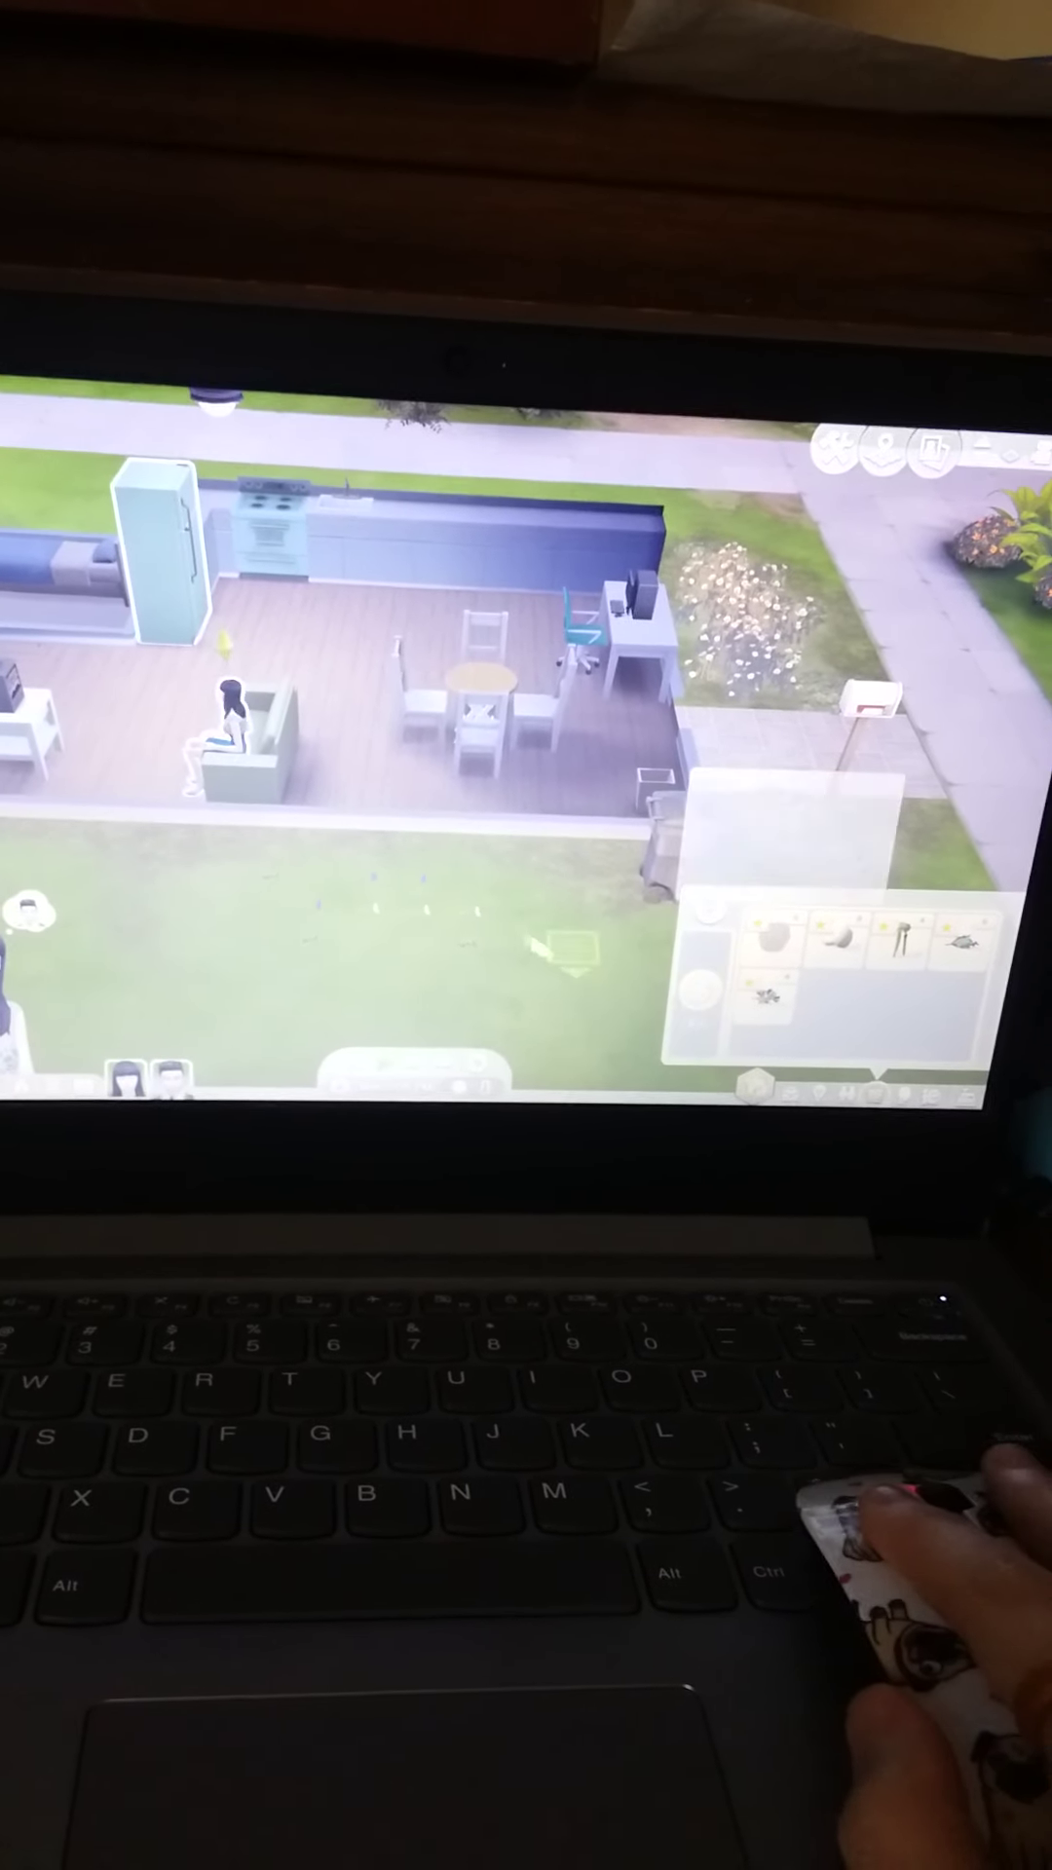
left_click_drag(781, 943, 497, 909)
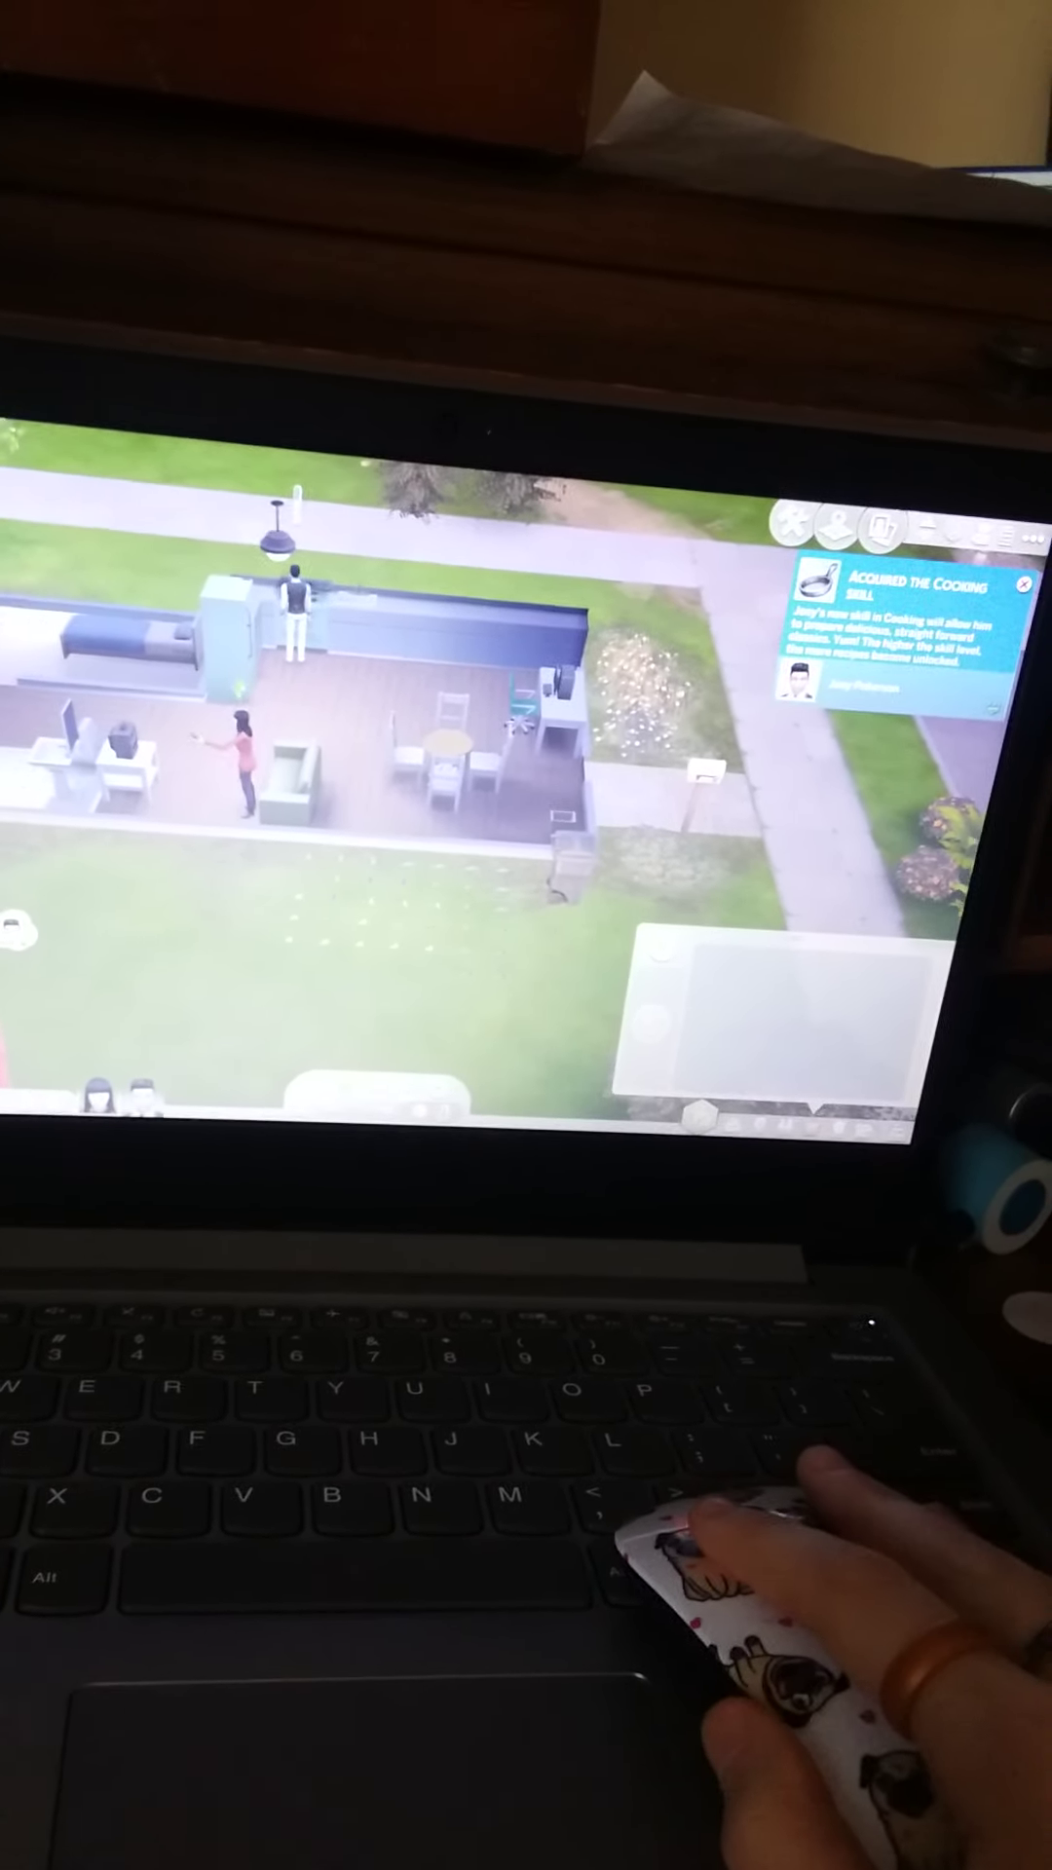
scroll(479, 1038, "up", 2)
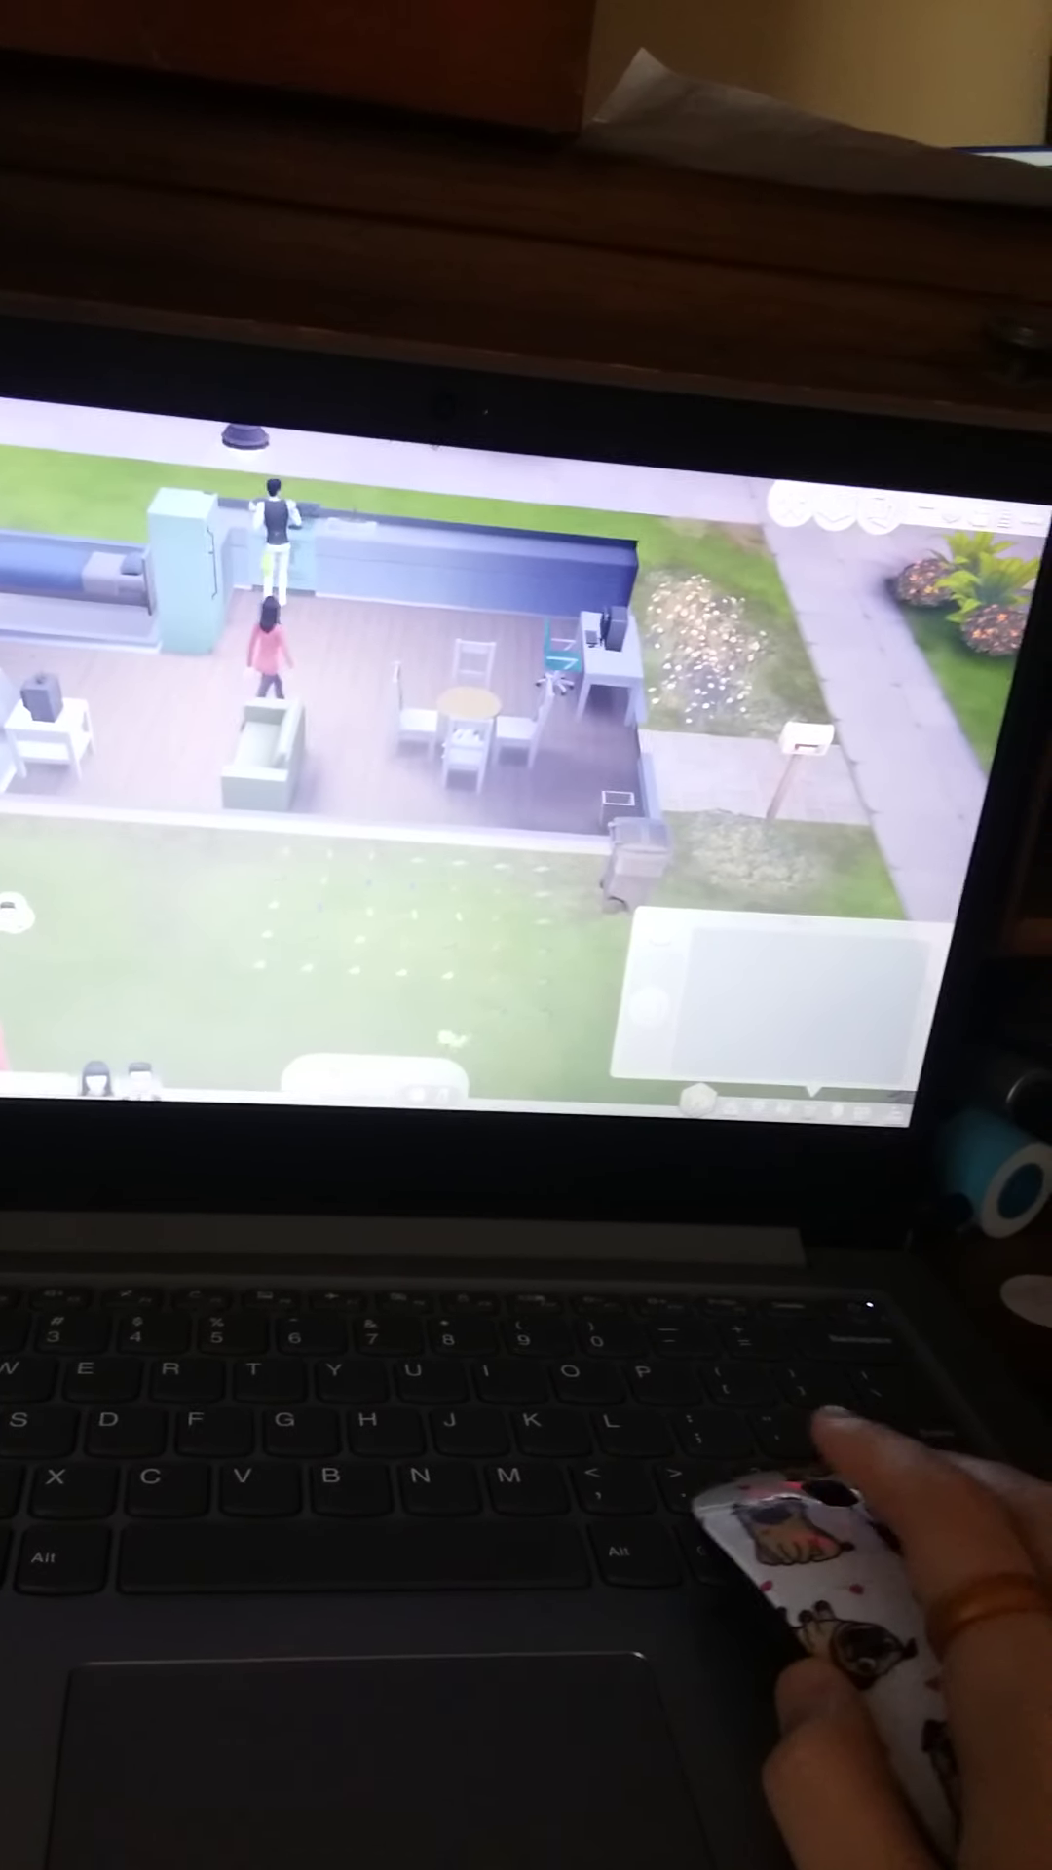
scroll(515, 1008, "up", 2)
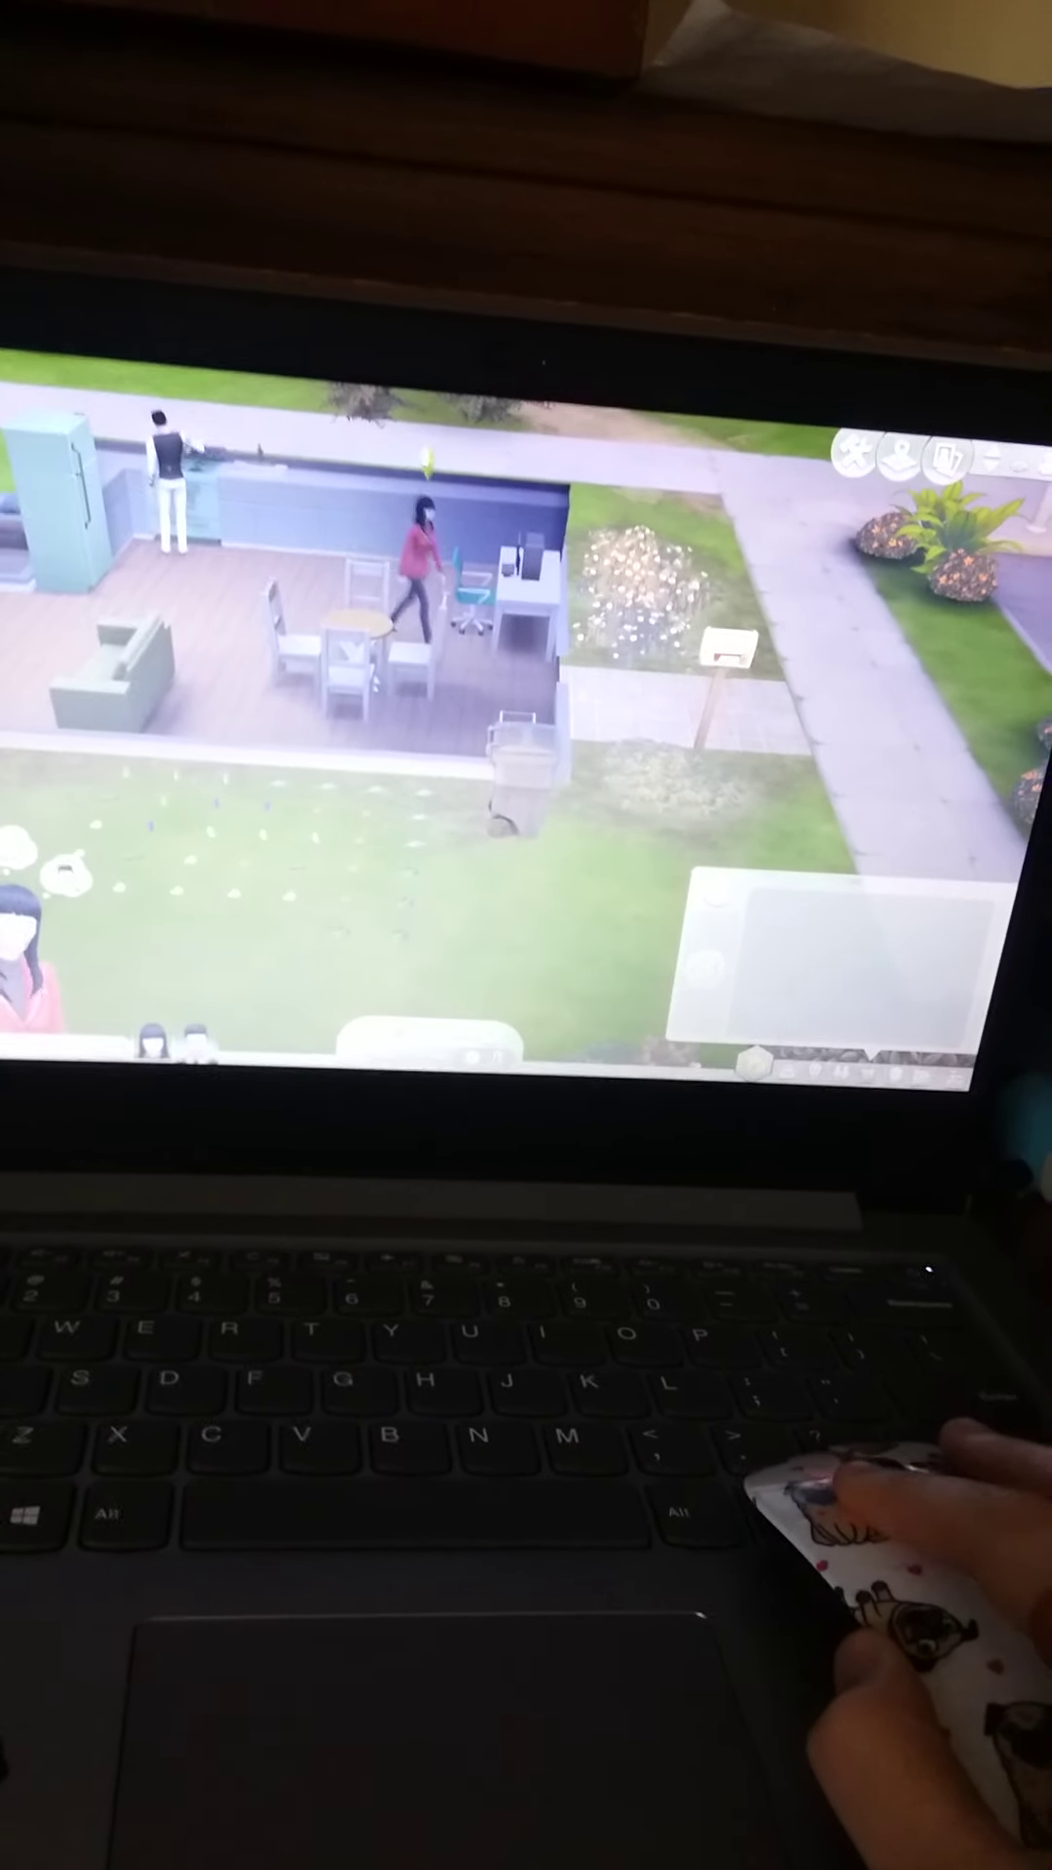
scroll(526, 702, "up", 3)
- Orbit to the man Sim at the stove and have him start cooking
left_click_drag(658, 761, 438, 759)
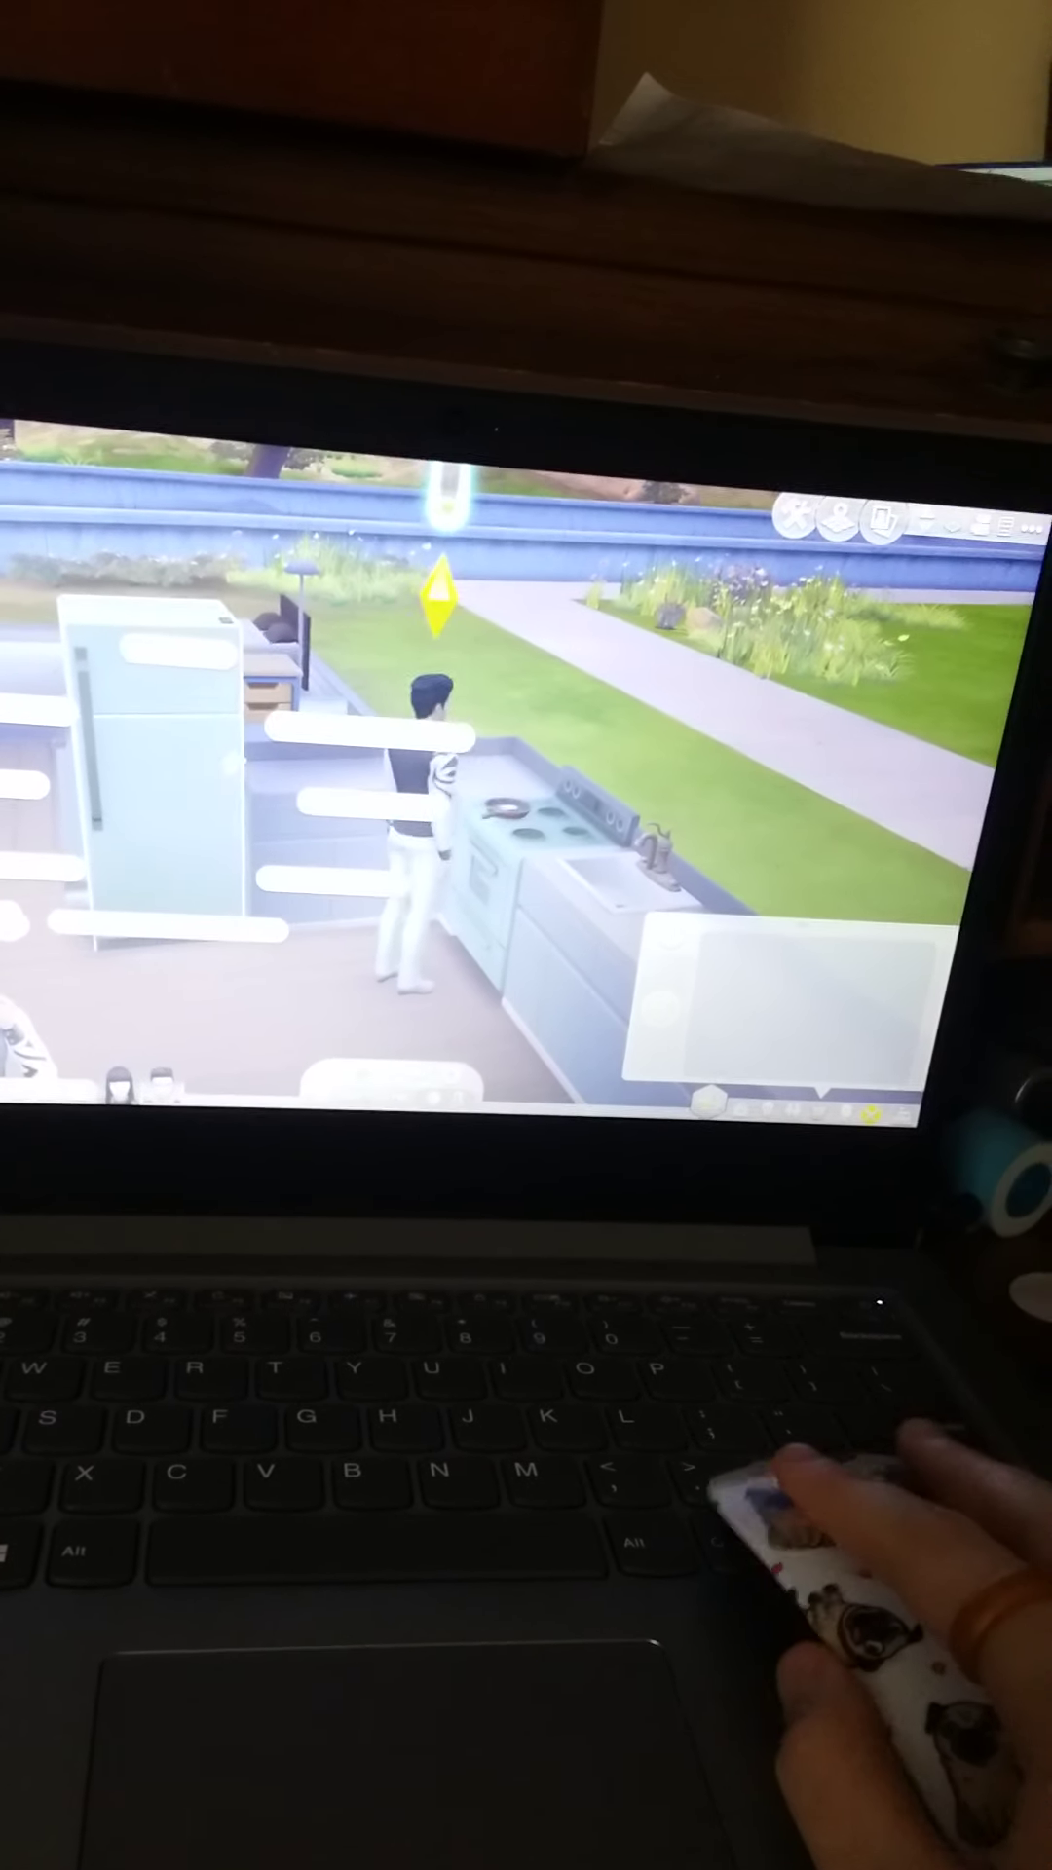
left_click(446, 775)
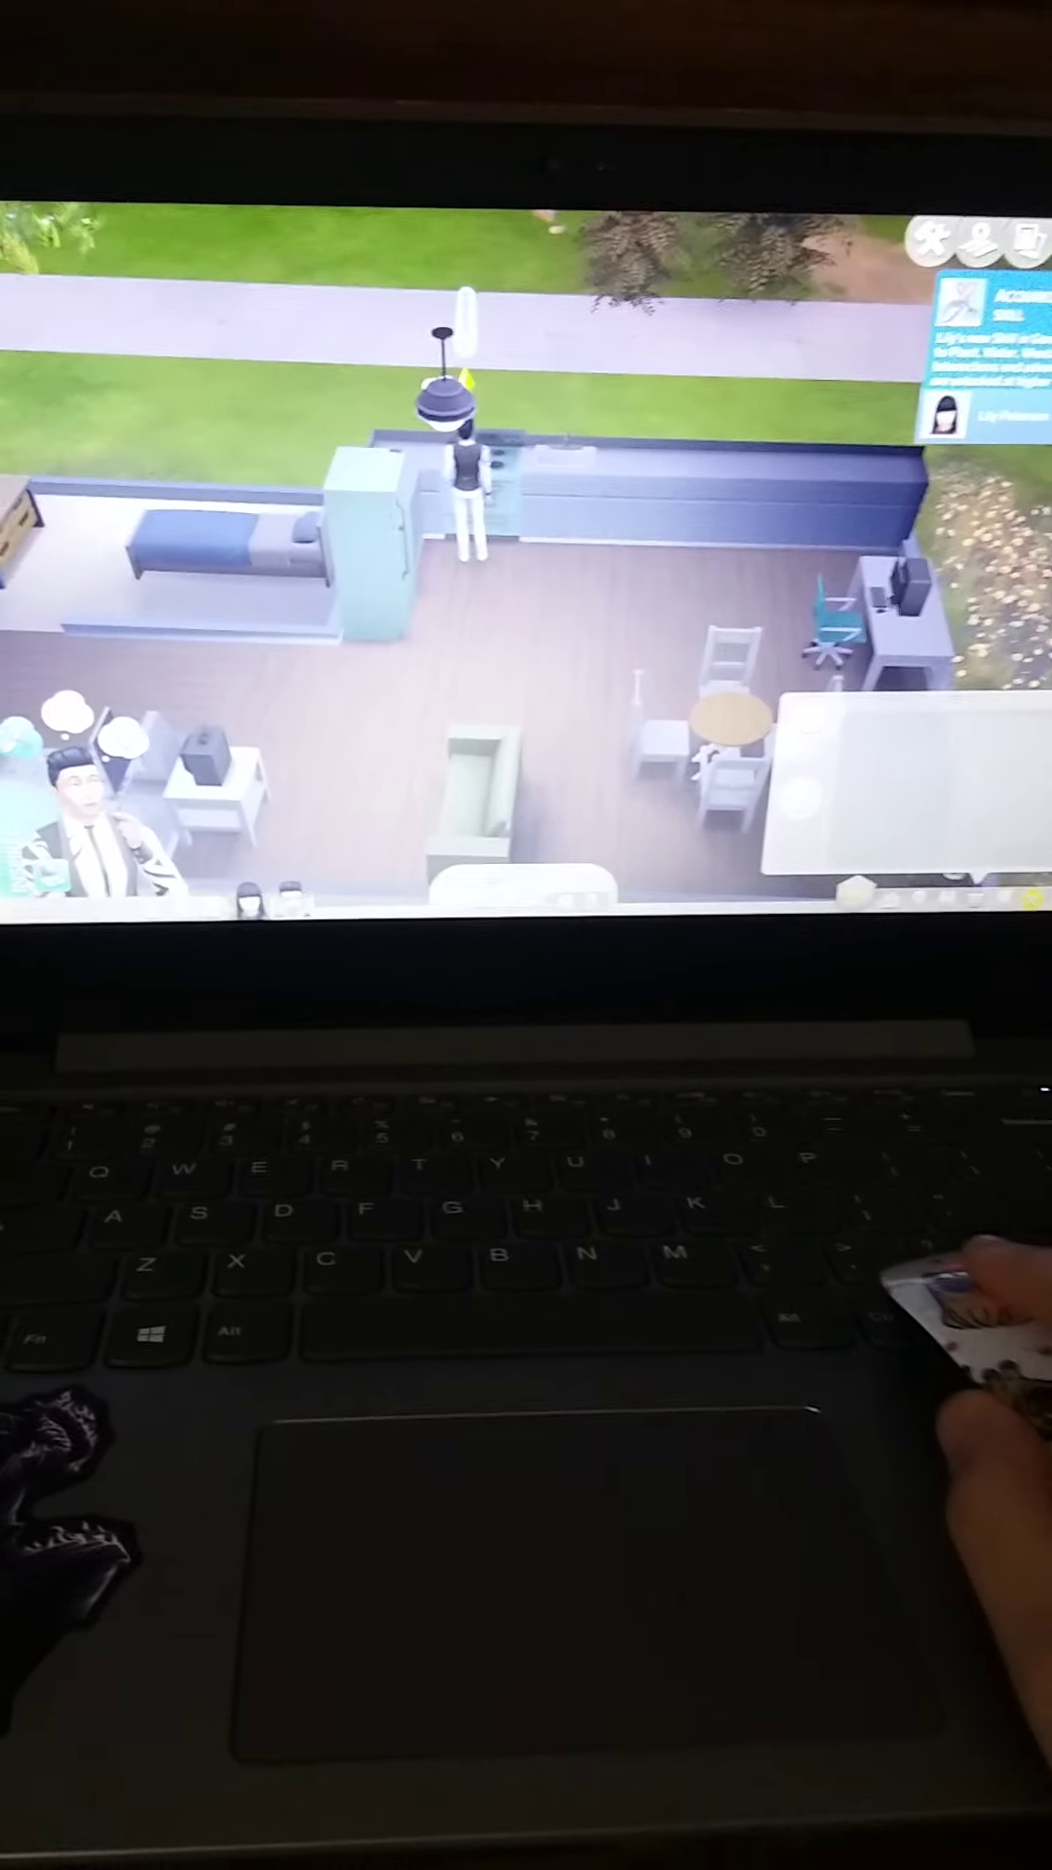
- Switch control to the woman Sim in the yard and inspect an item in her inventory
key("space")
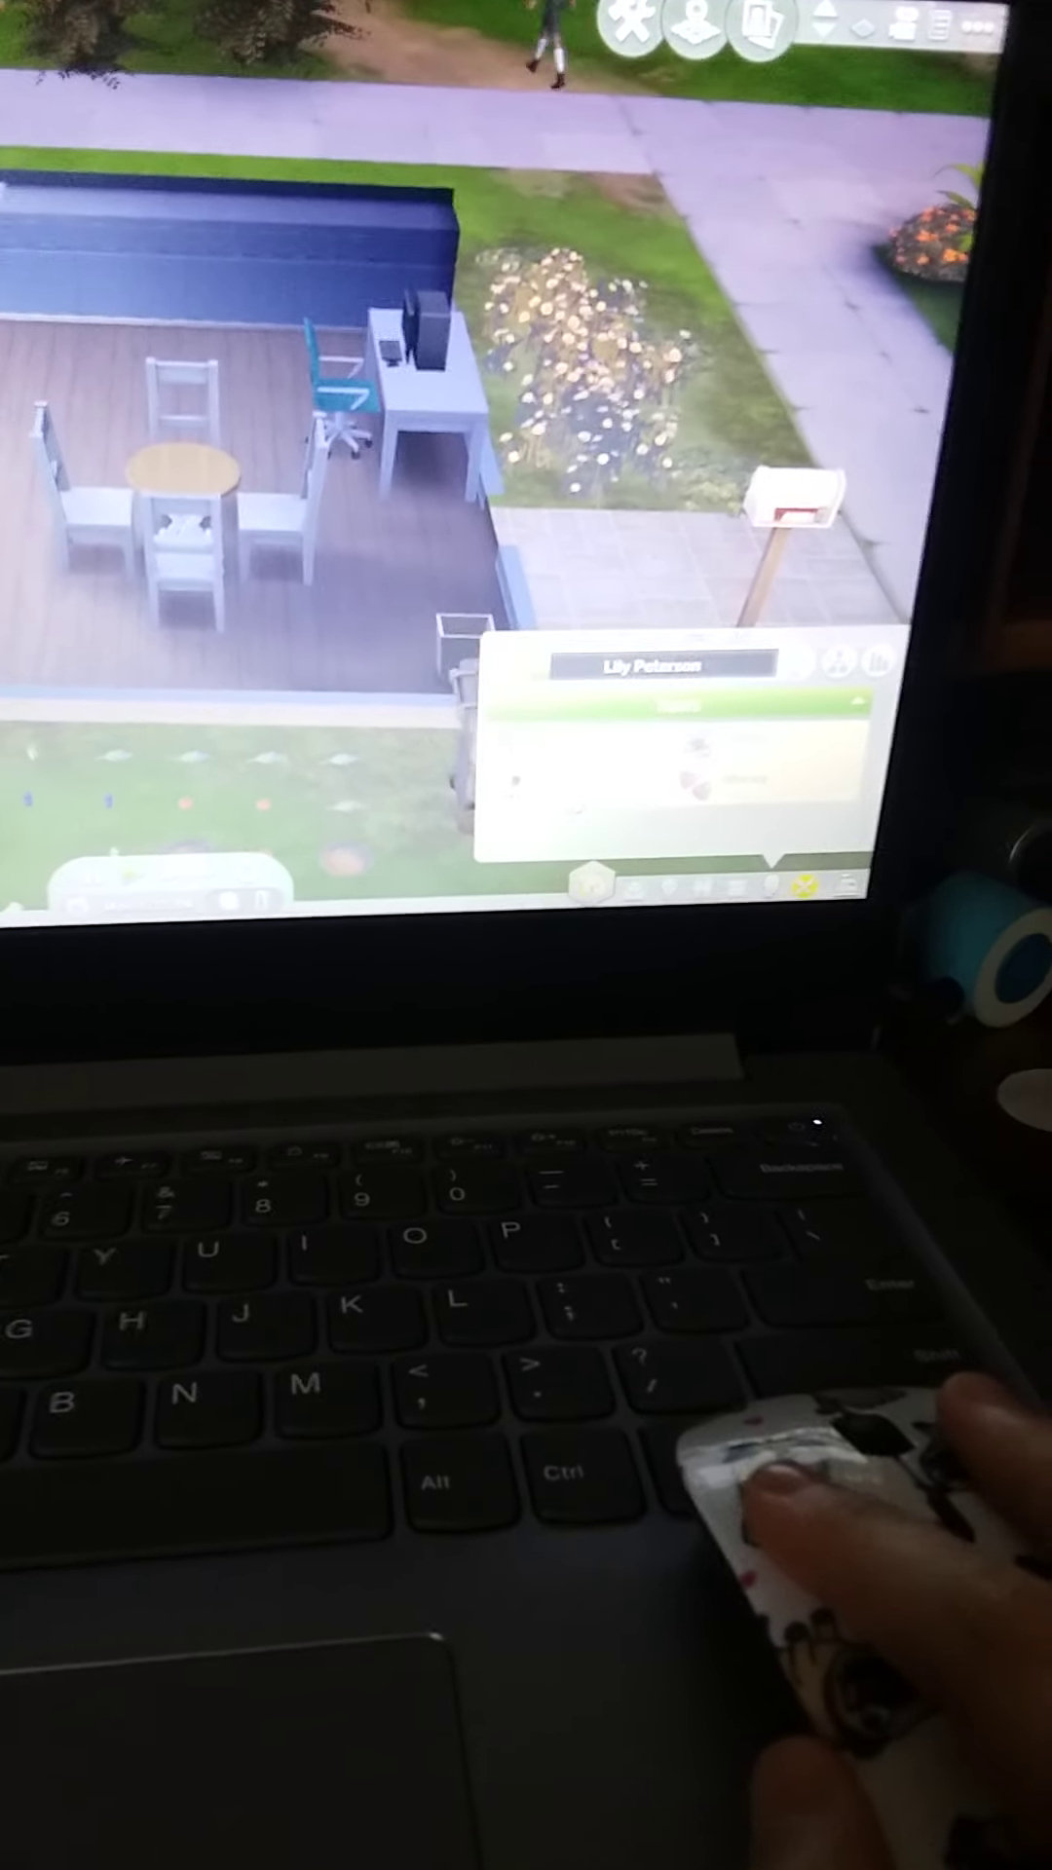
left_click(669, 668)
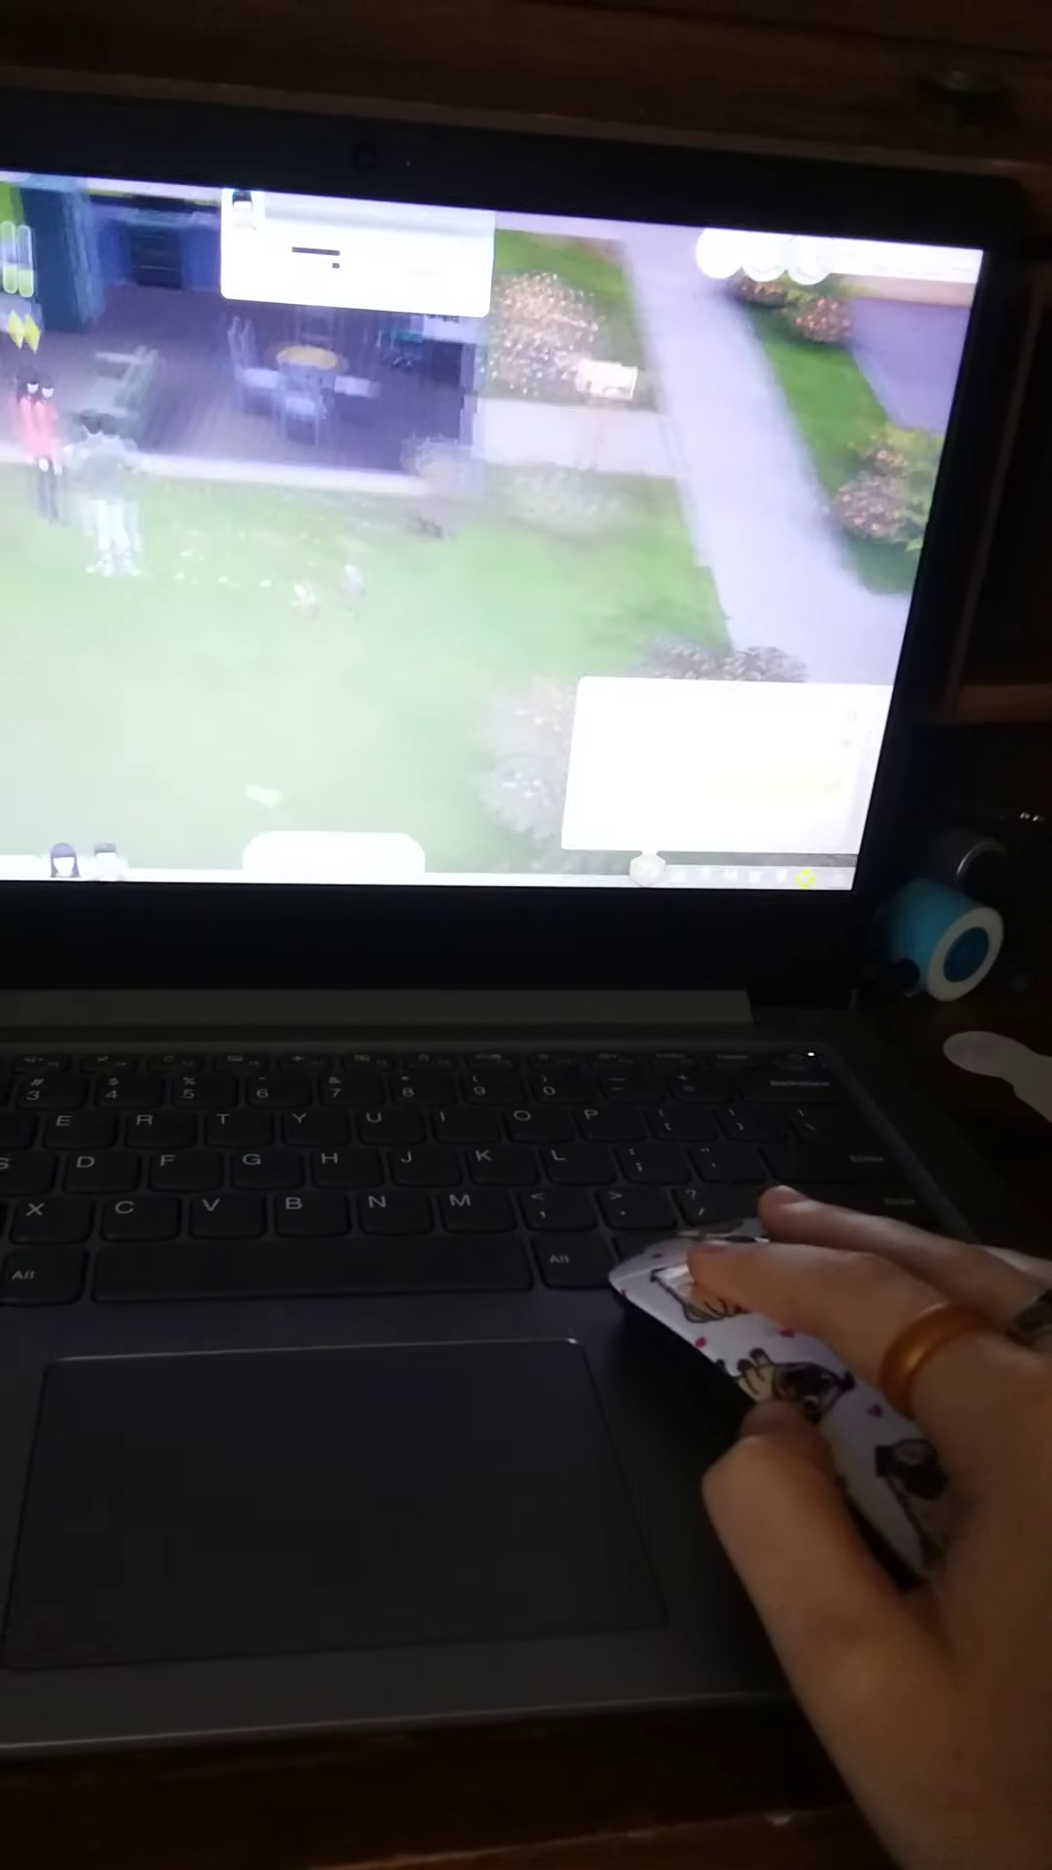
scroll(438, 513, "up", 3)
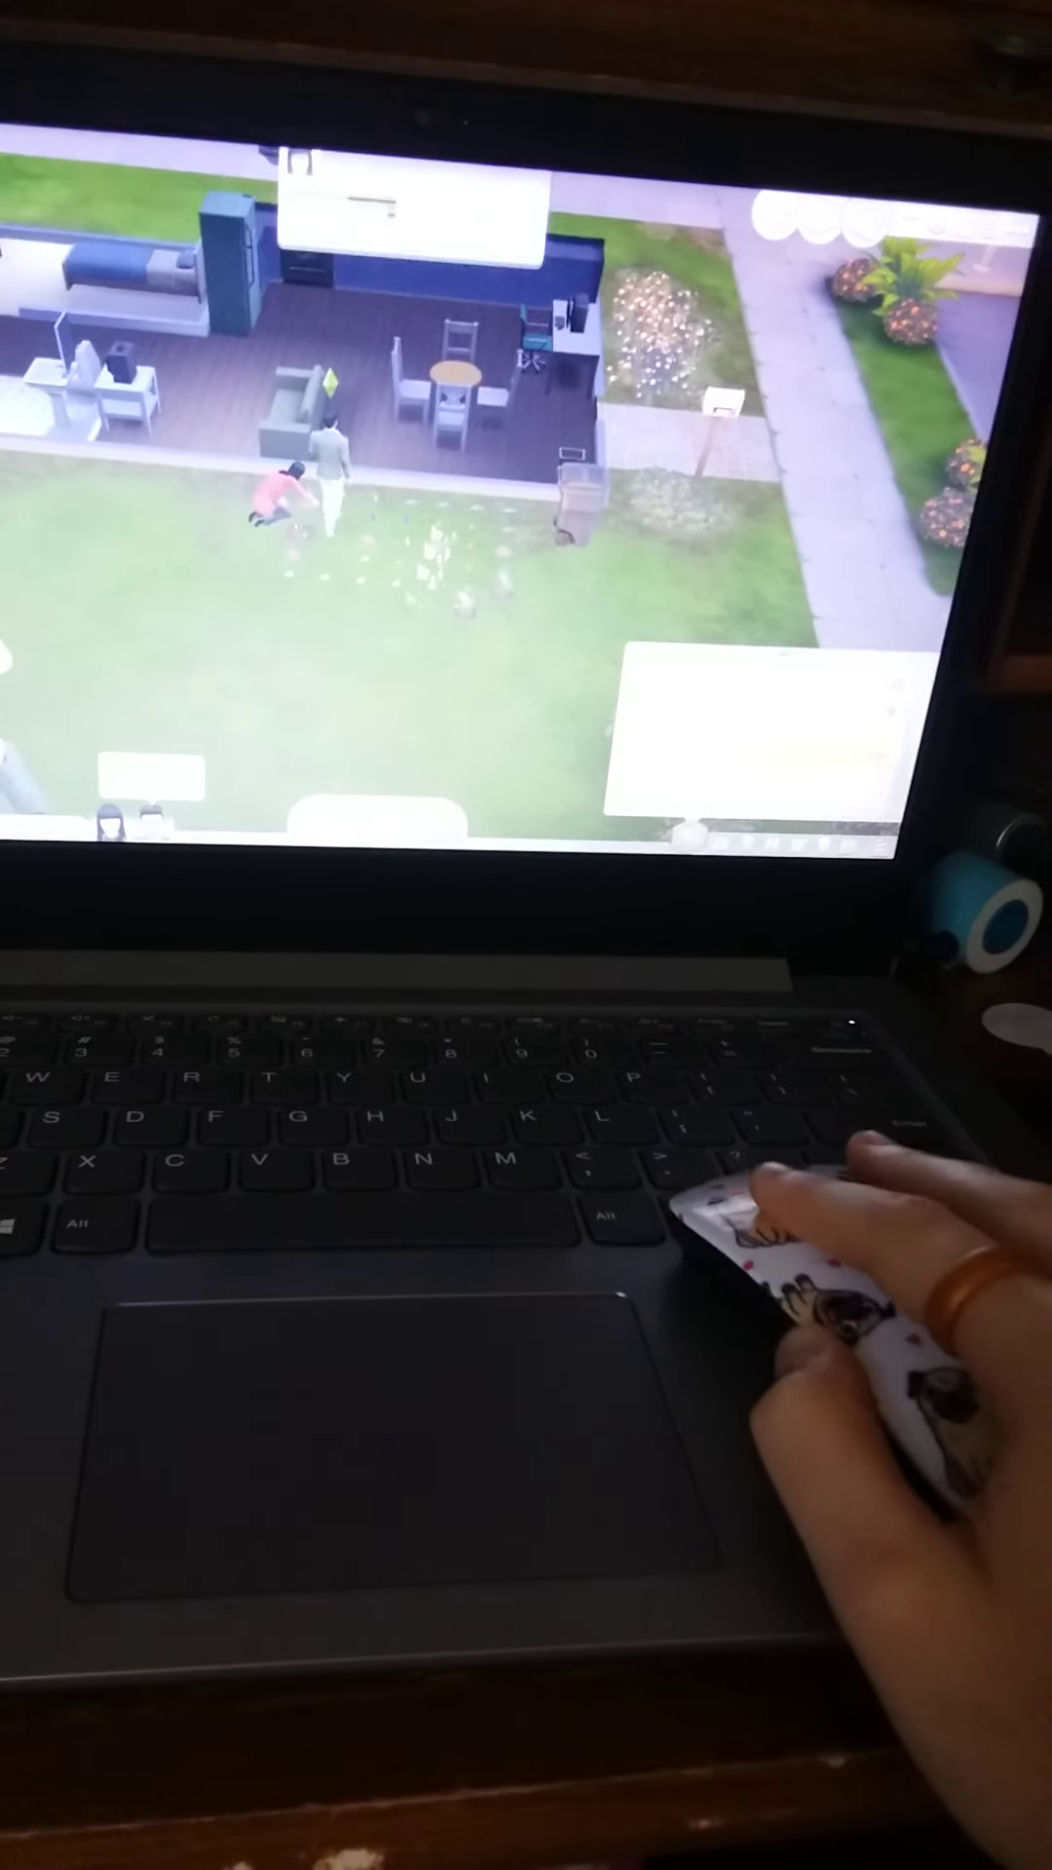
- Tilt, pan and rotate the view to watch the woman Sim planting seeds on the lawn
left_click_drag(512, 438, 439, 584)
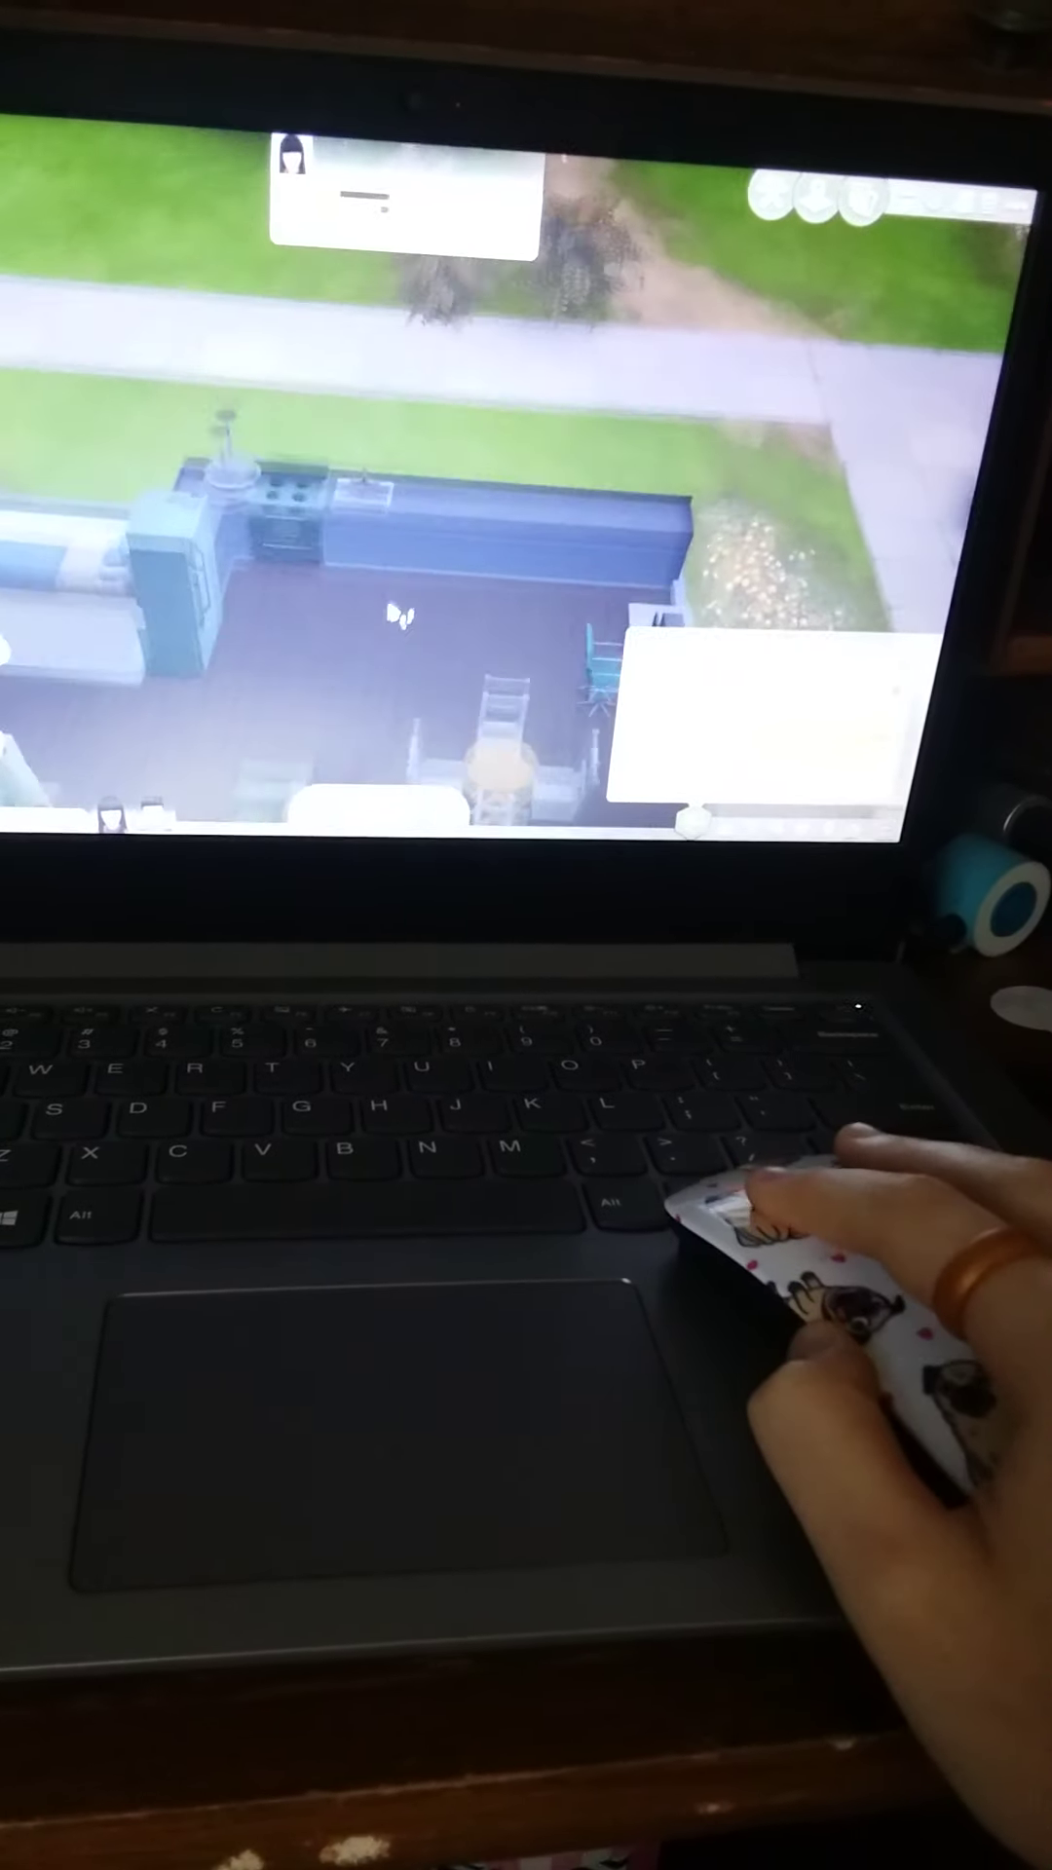
scroll(474, 658, "up", 5)
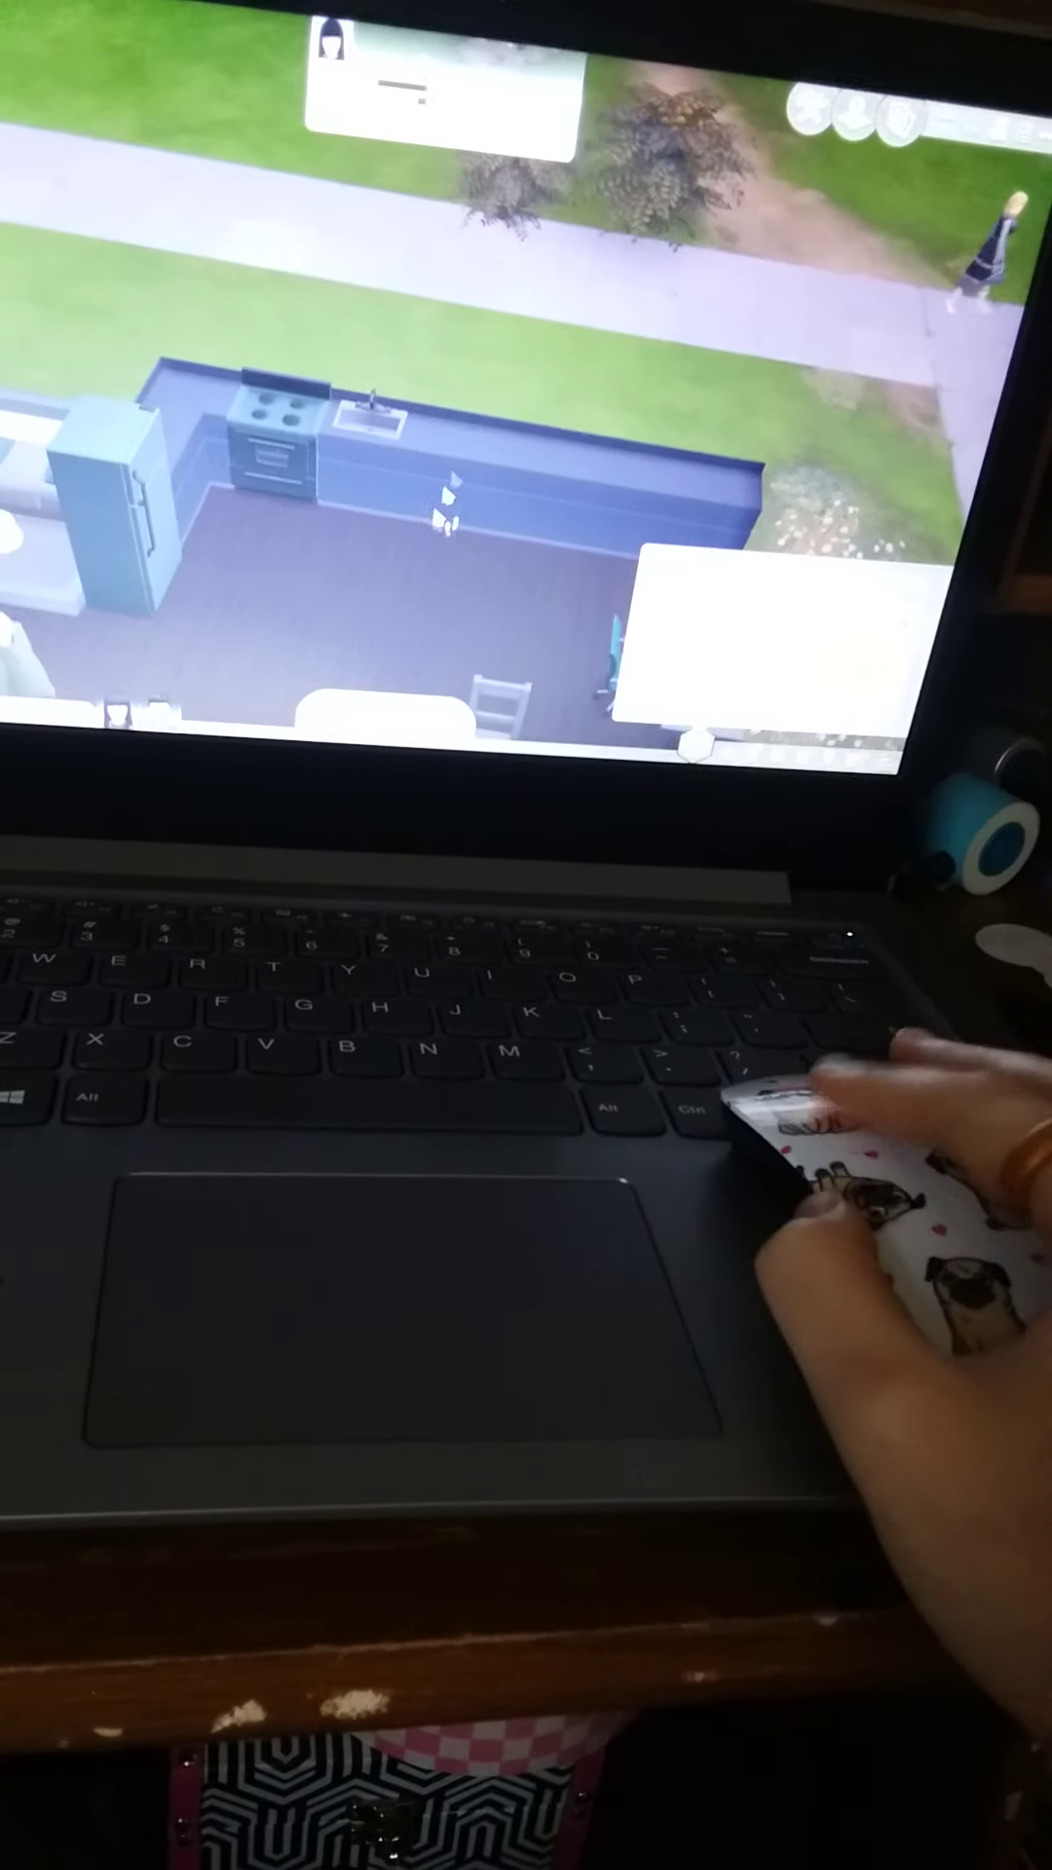
left_click_drag(120, 546, 520, 438)
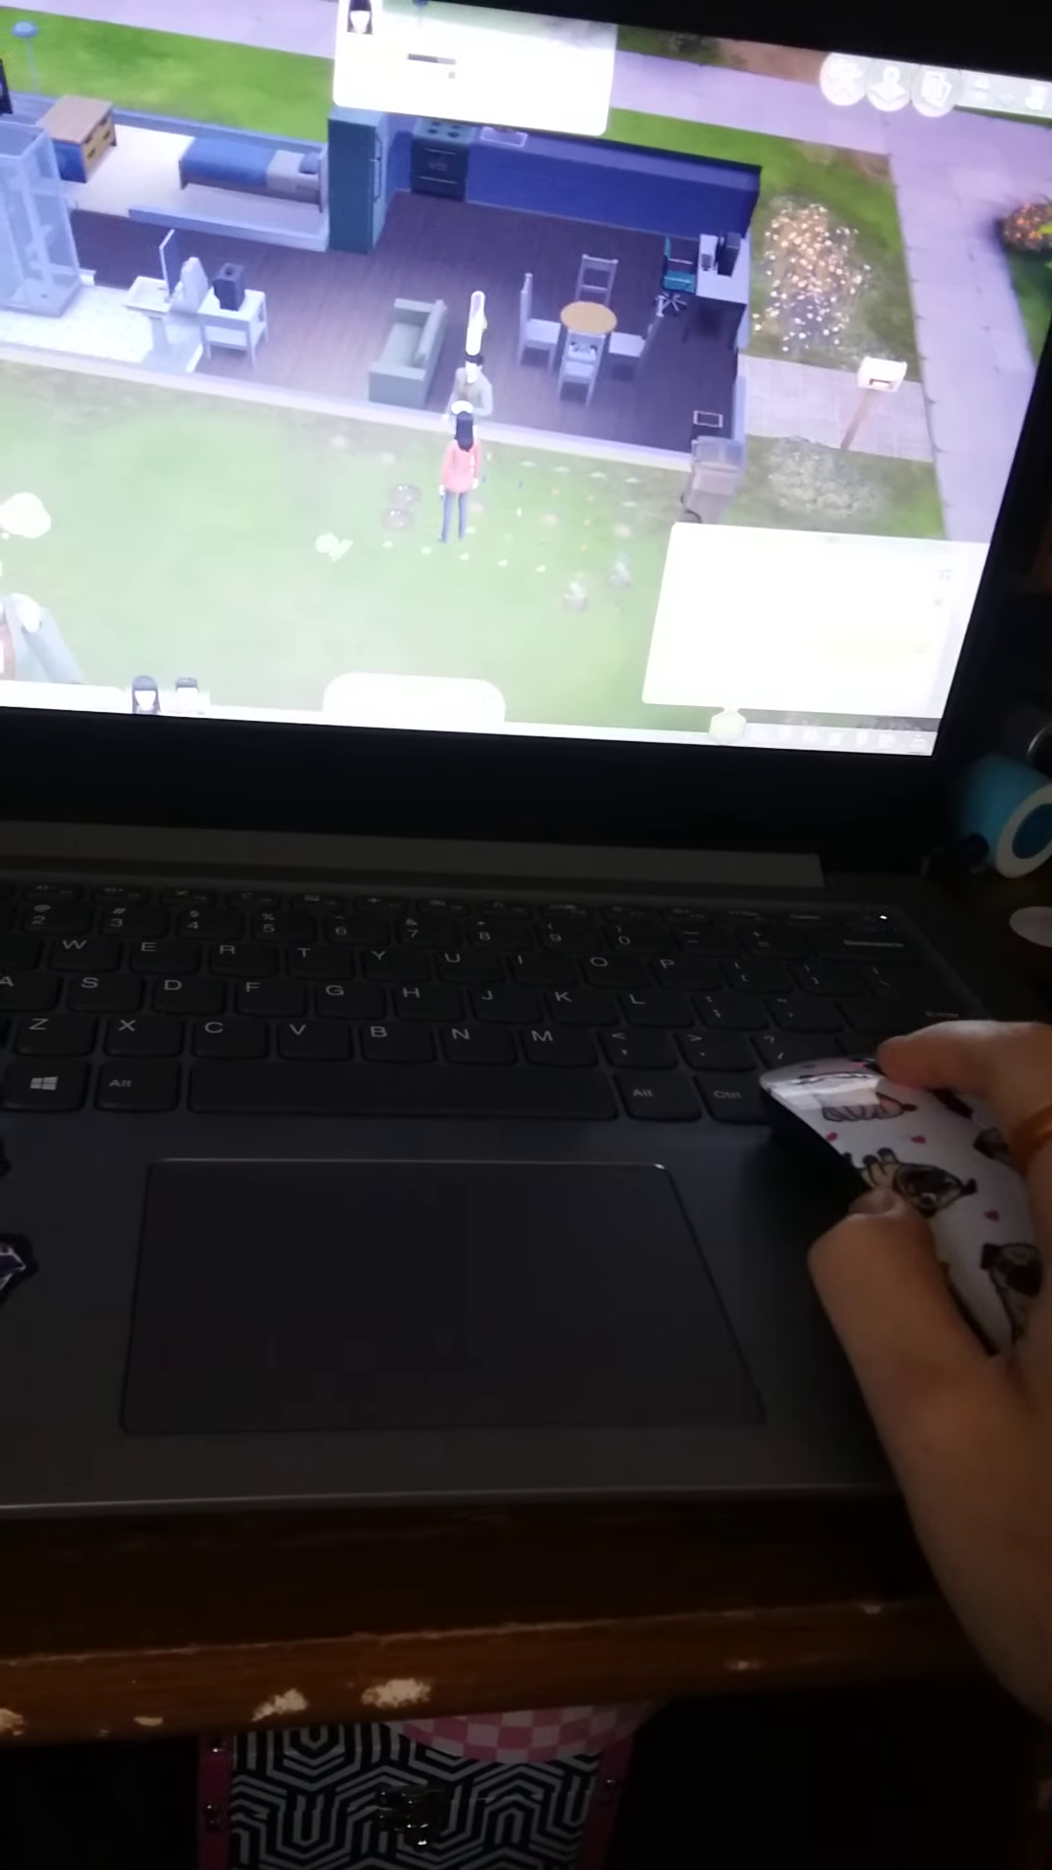
scroll(467, 438, "up", 3)
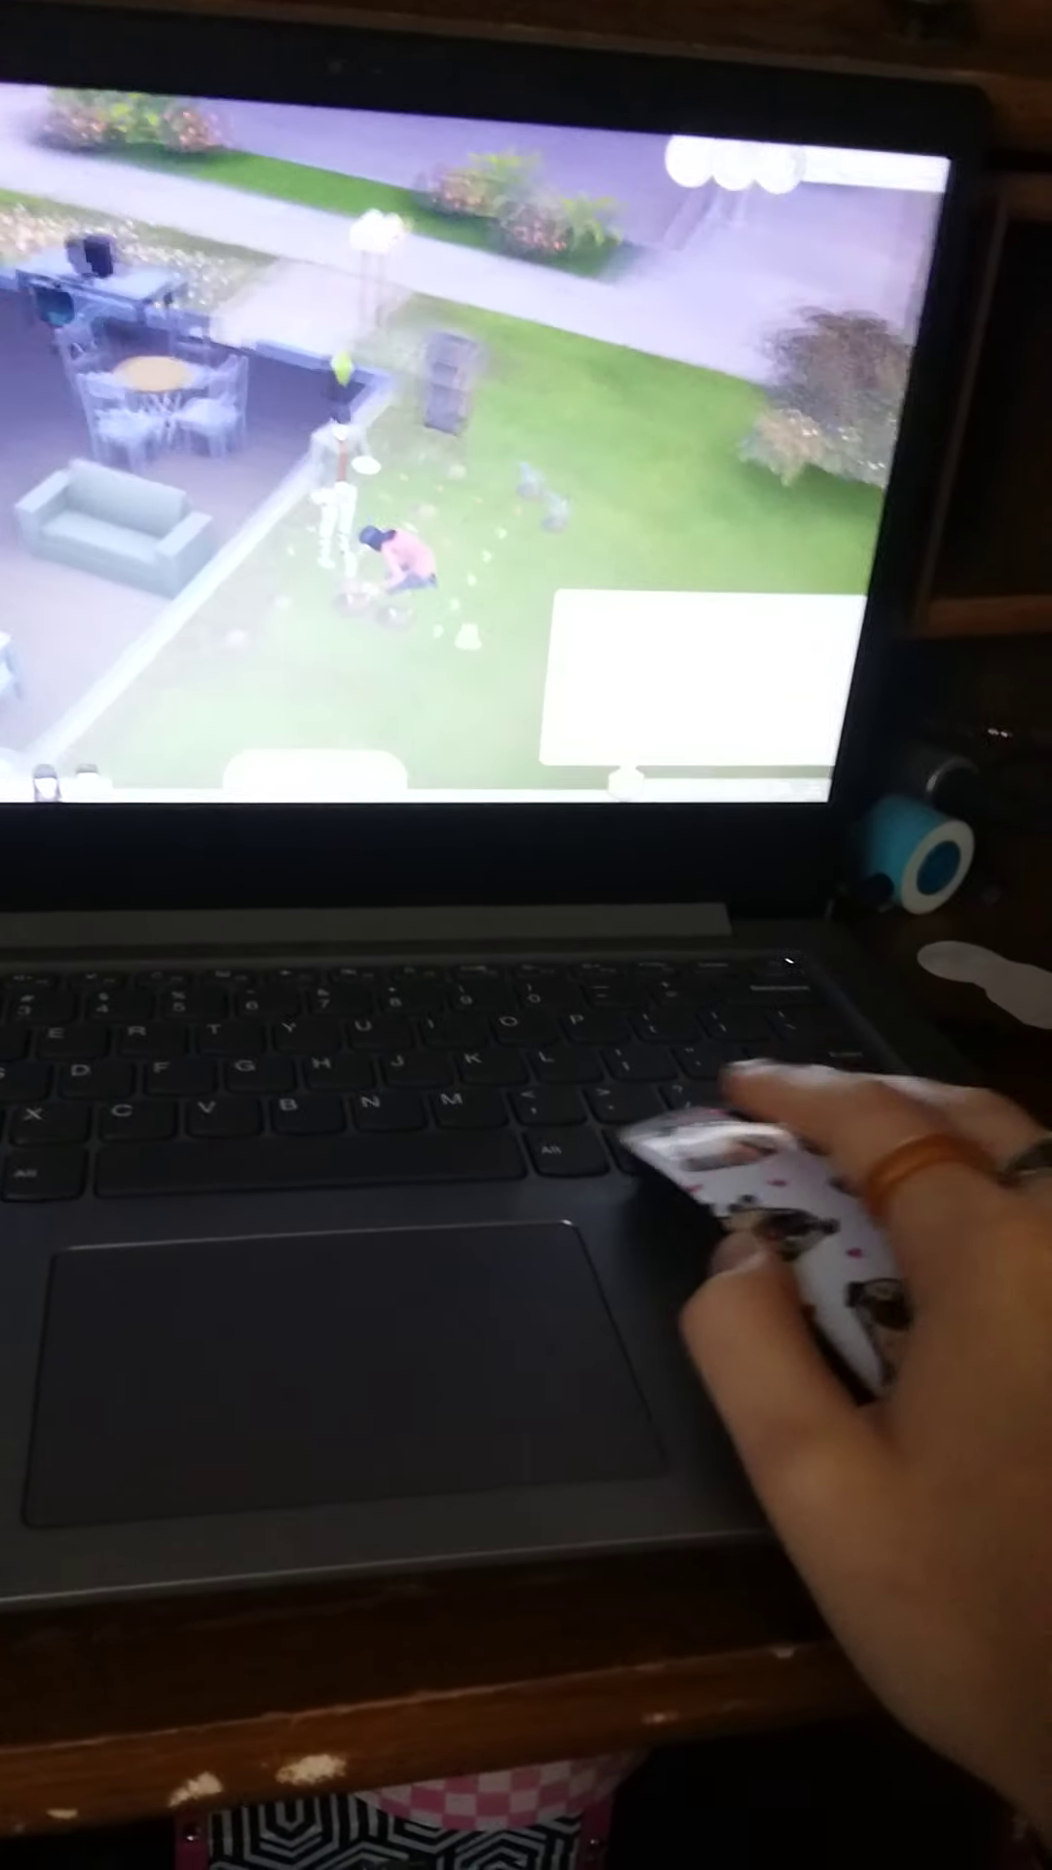
left_click_drag(482, 438, 294, 467)
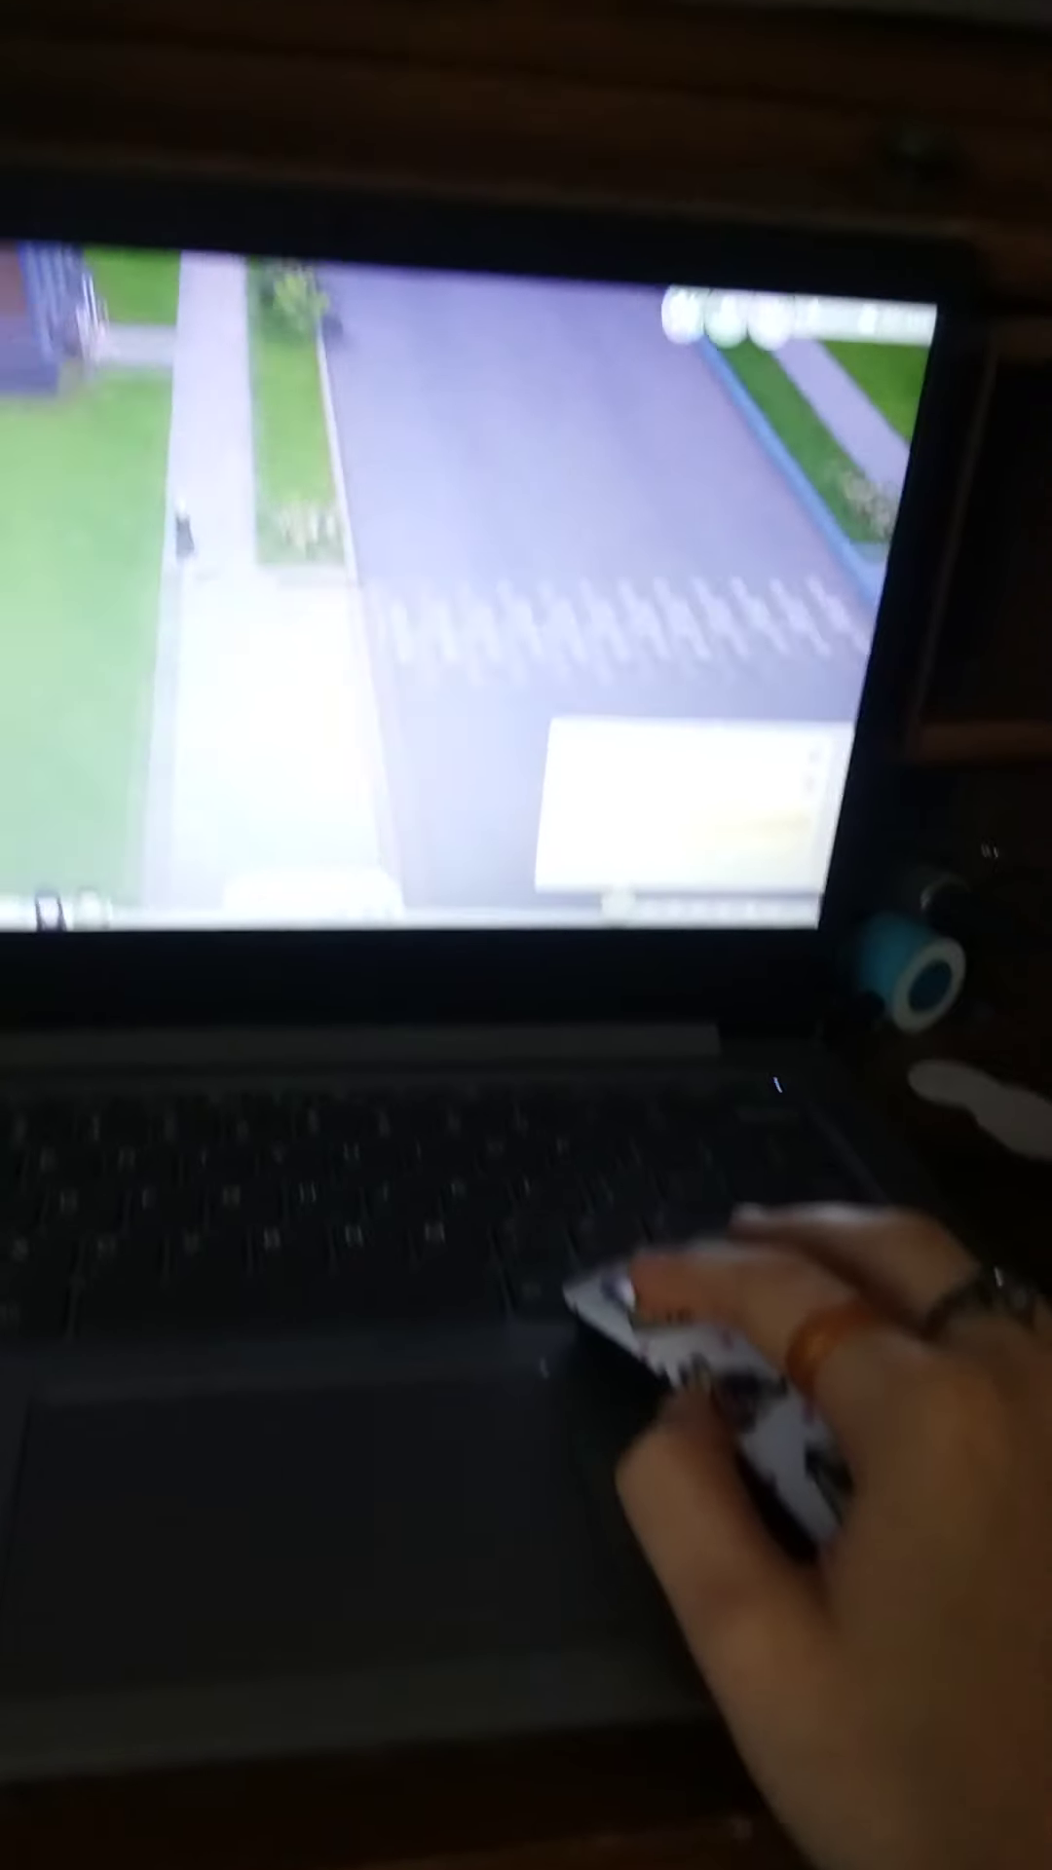
scroll(440, 438, "up", 2)
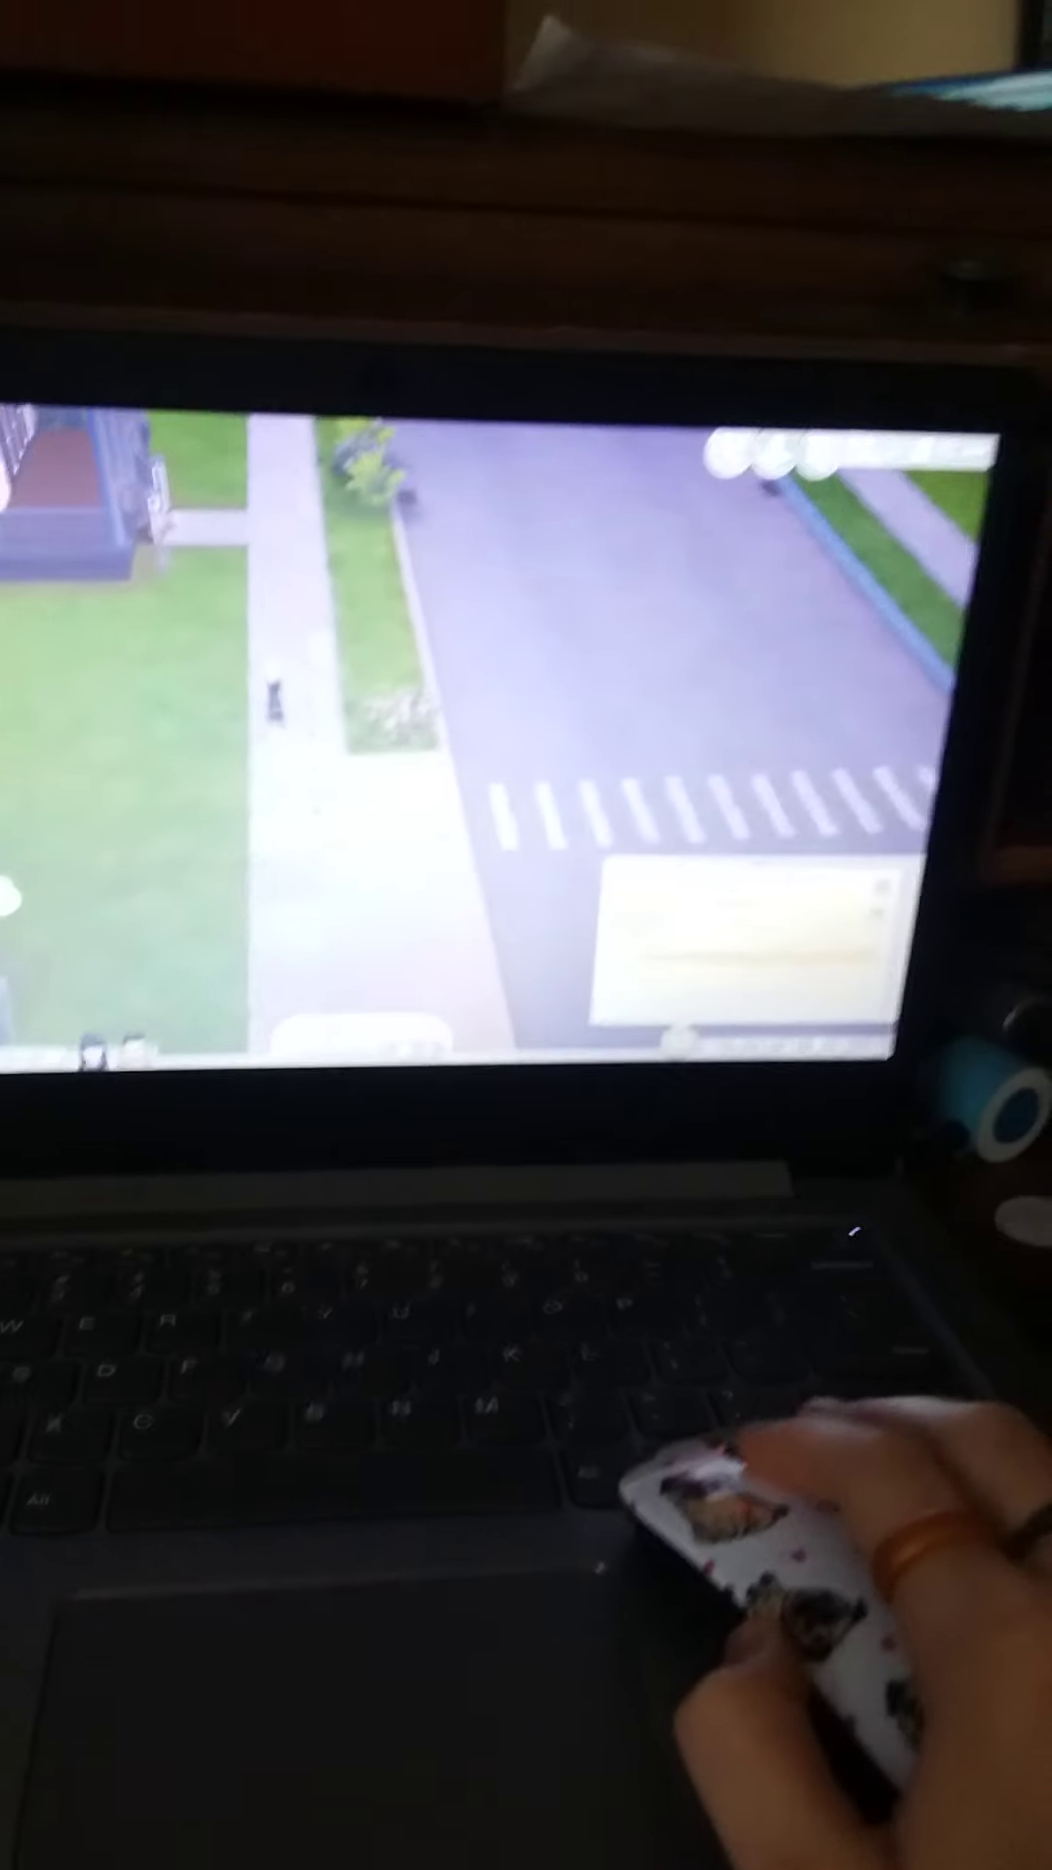